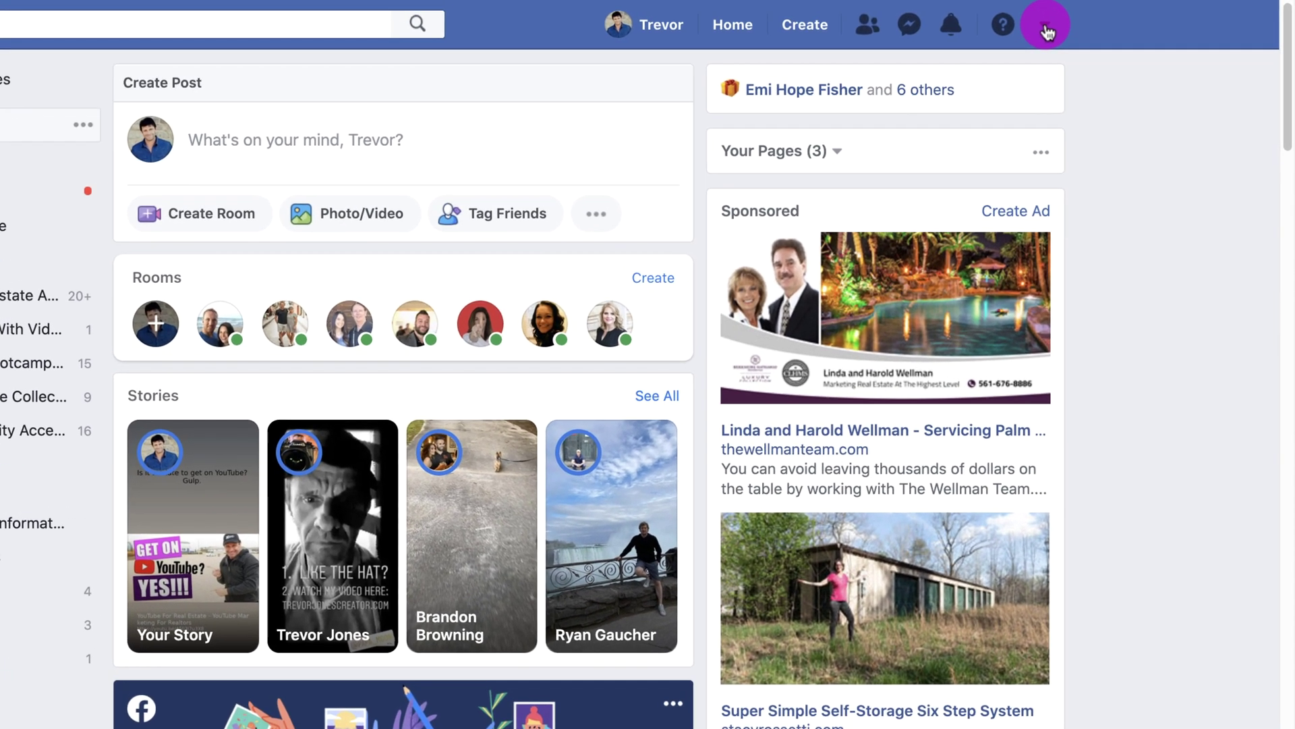
# Switch to the Trevor Jones Voice Over page, dismiss the Optimize banner, and start a Live video.
pyautogui.click(1064, 30)
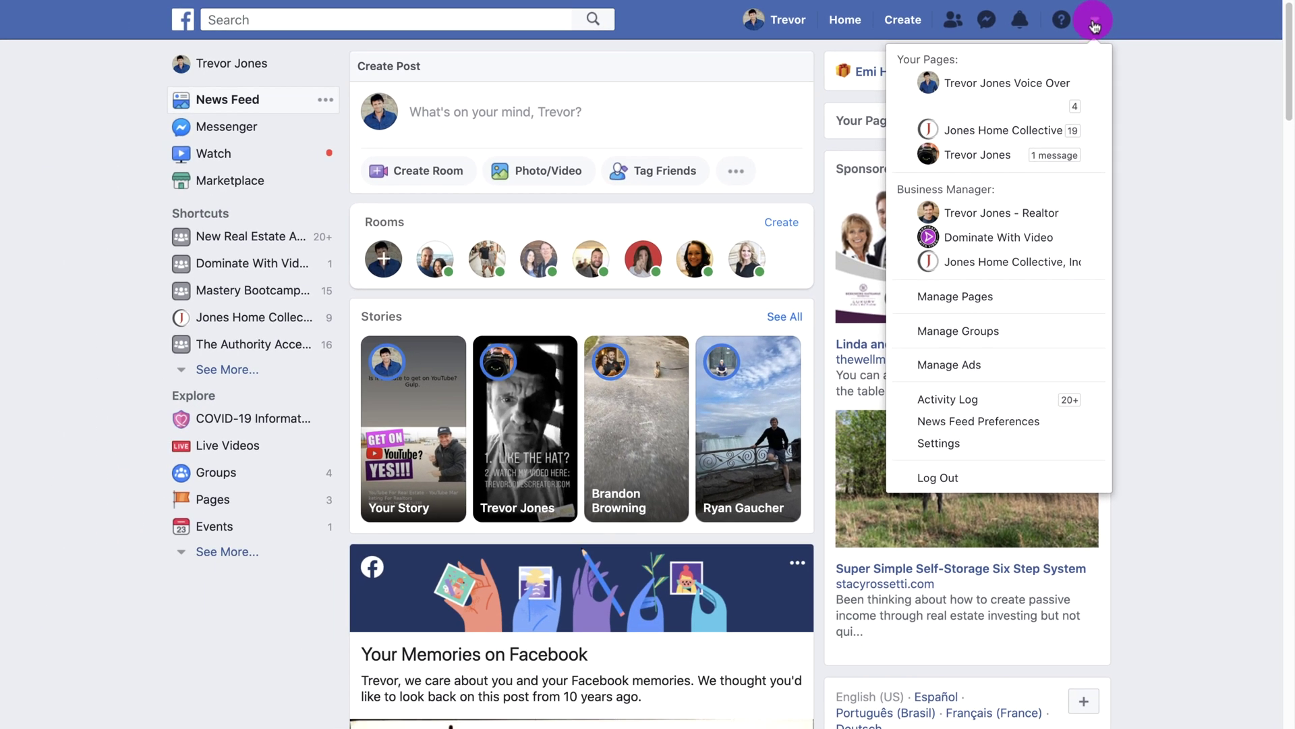
pyautogui.click(997, 88)
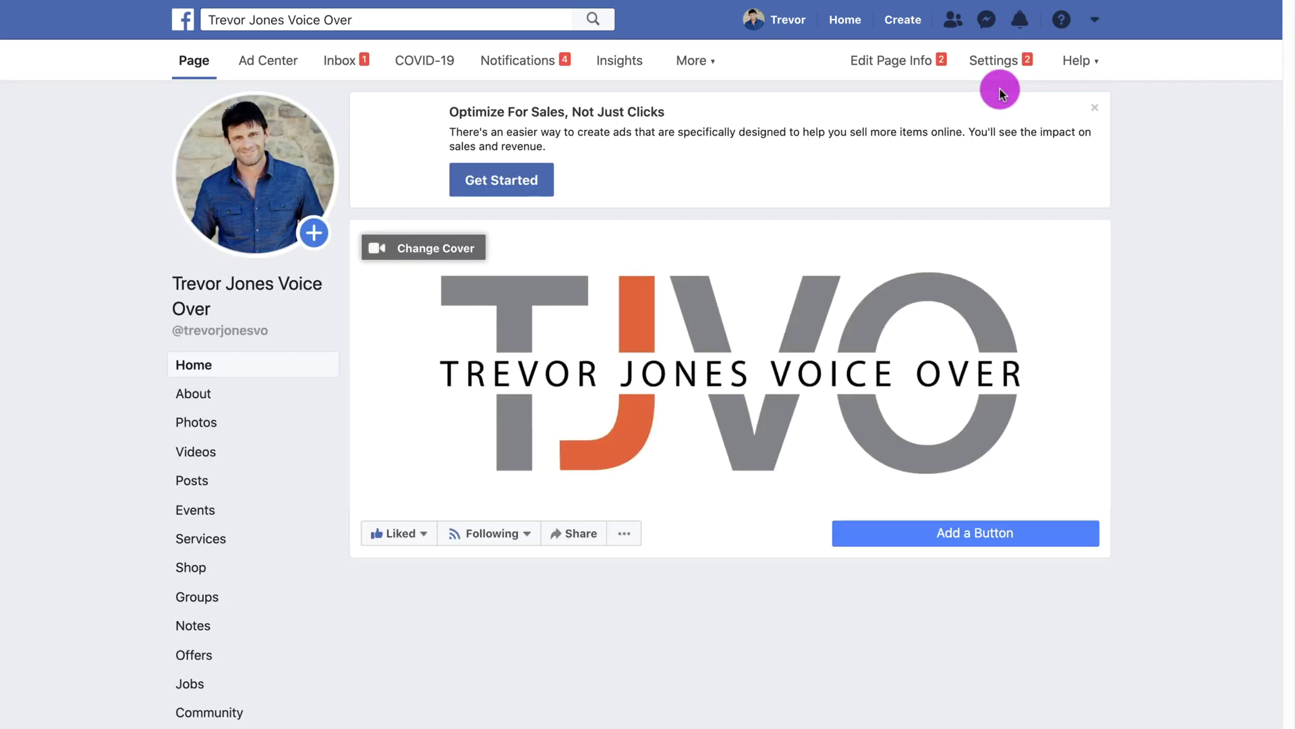
pyautogui.click(1093, 106)
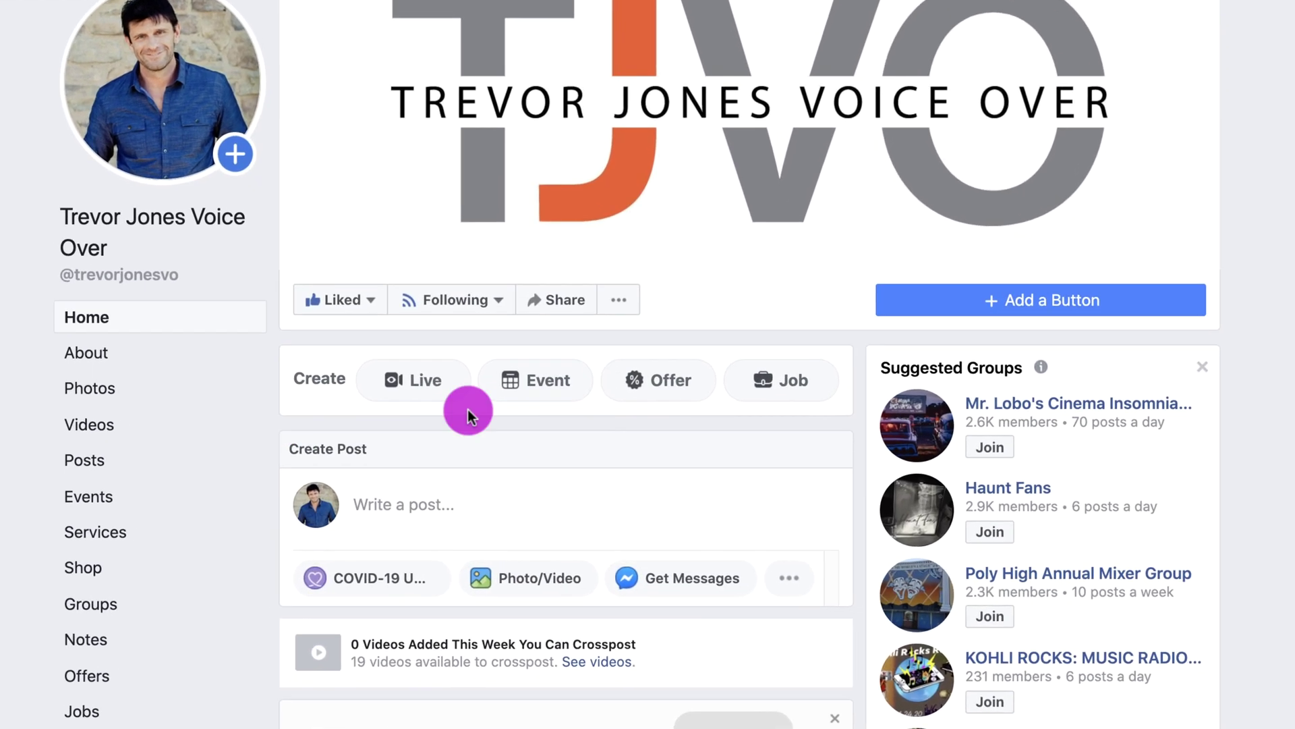
pyautogui.click(409, 383)
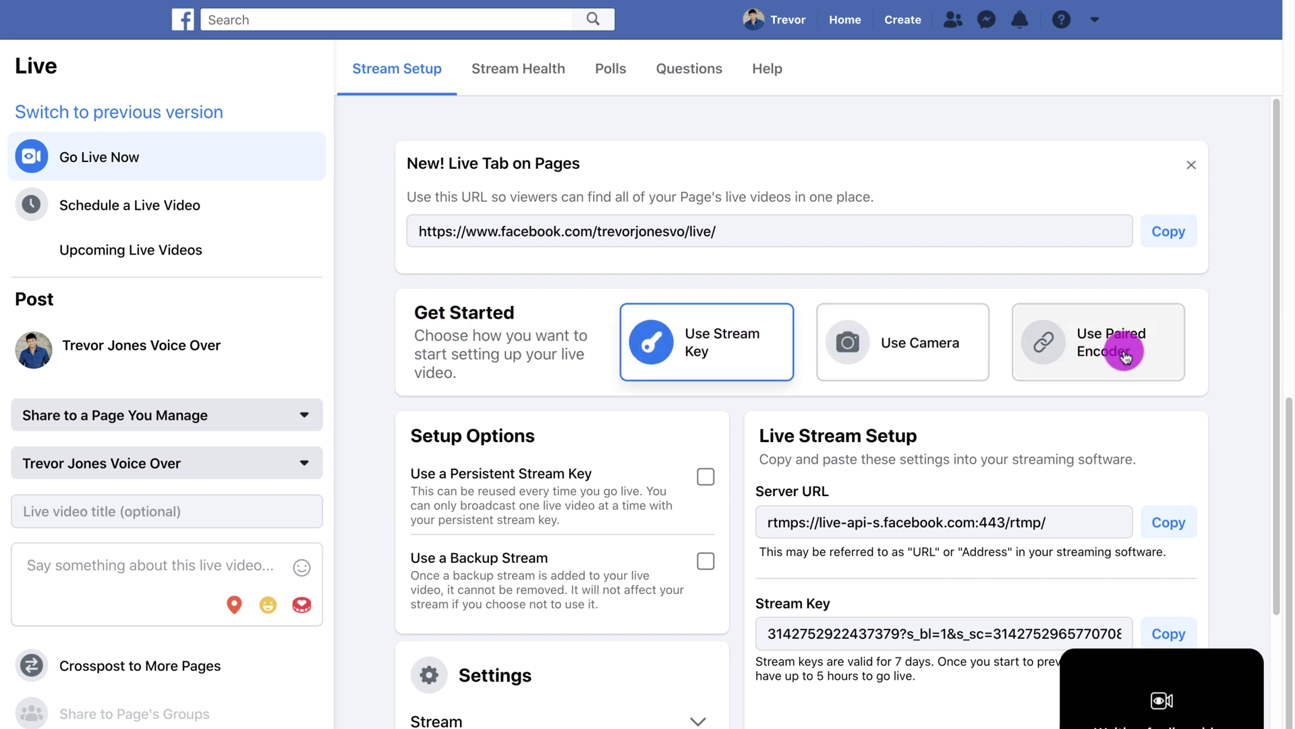
# Choose Use Camera (FaceTime HD camera, MacBook Pro microphone), keeping the share target as the Page.
pyautogui.click(906, 335)
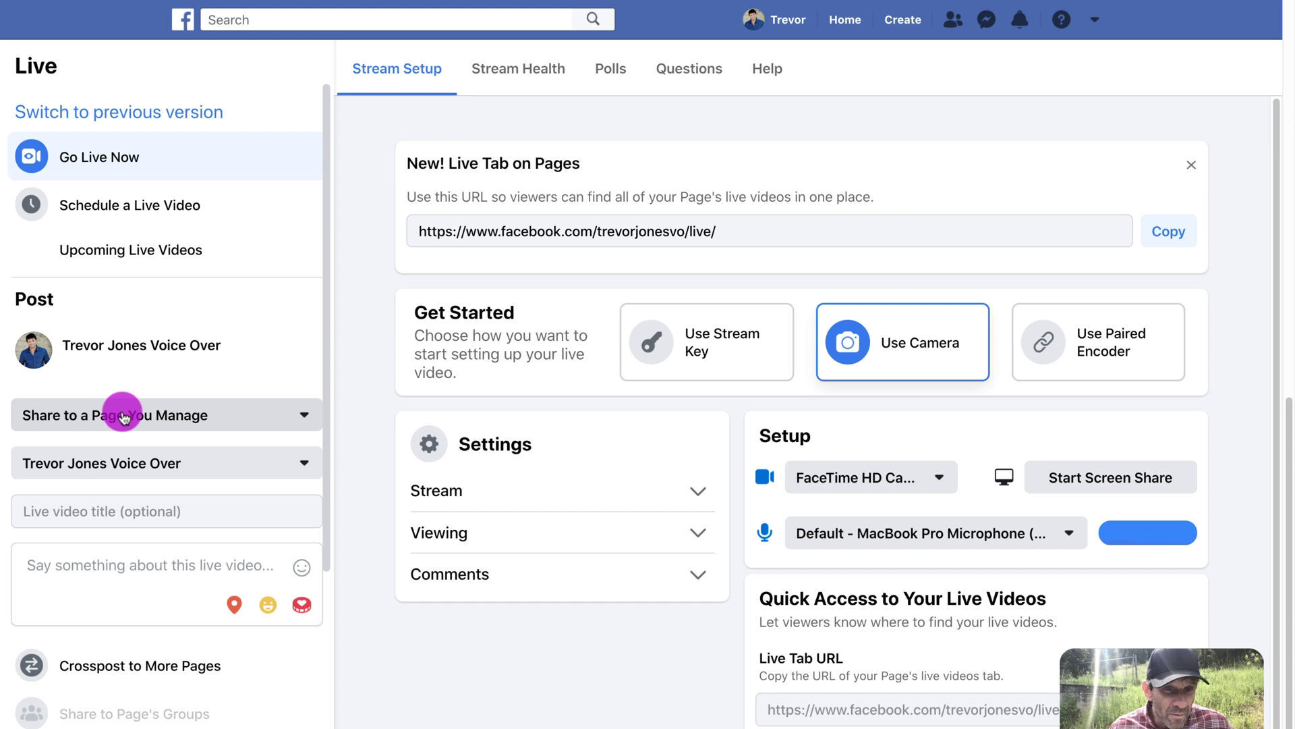
pyautogui.click(250, 422)
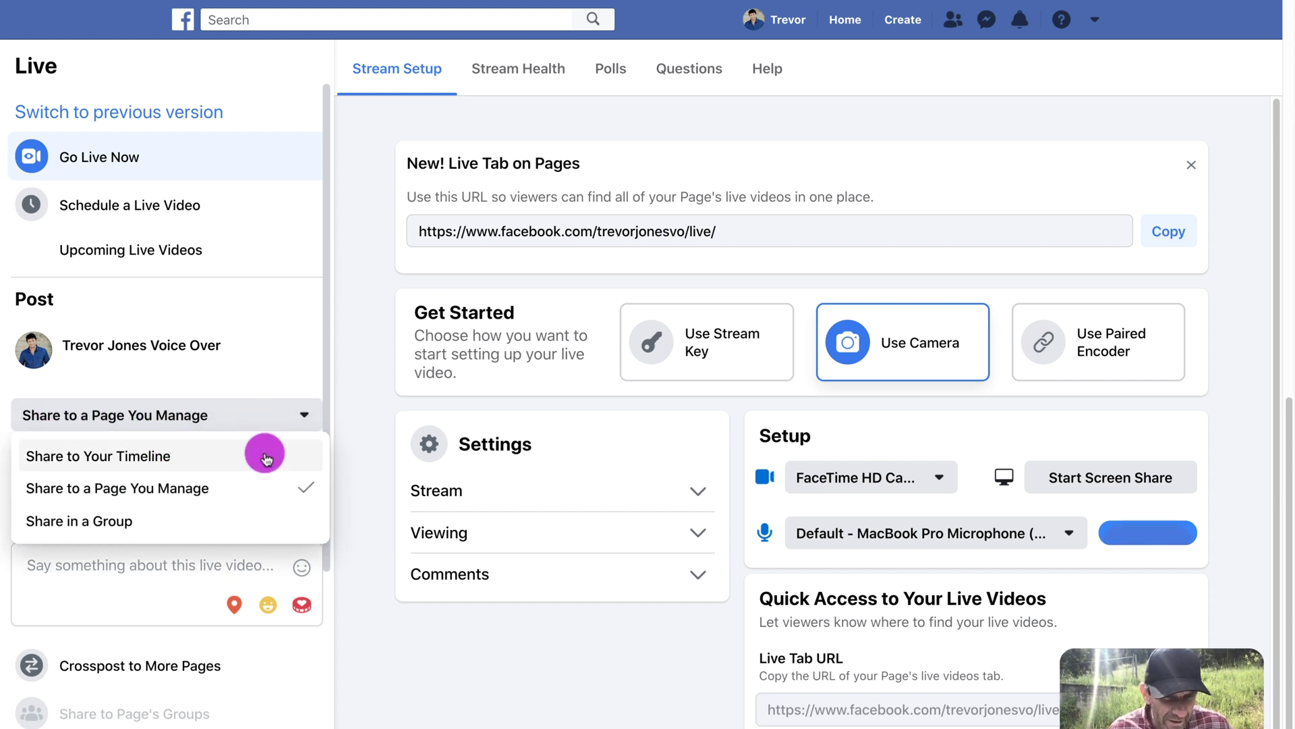
pyautogui.click(261, 311)
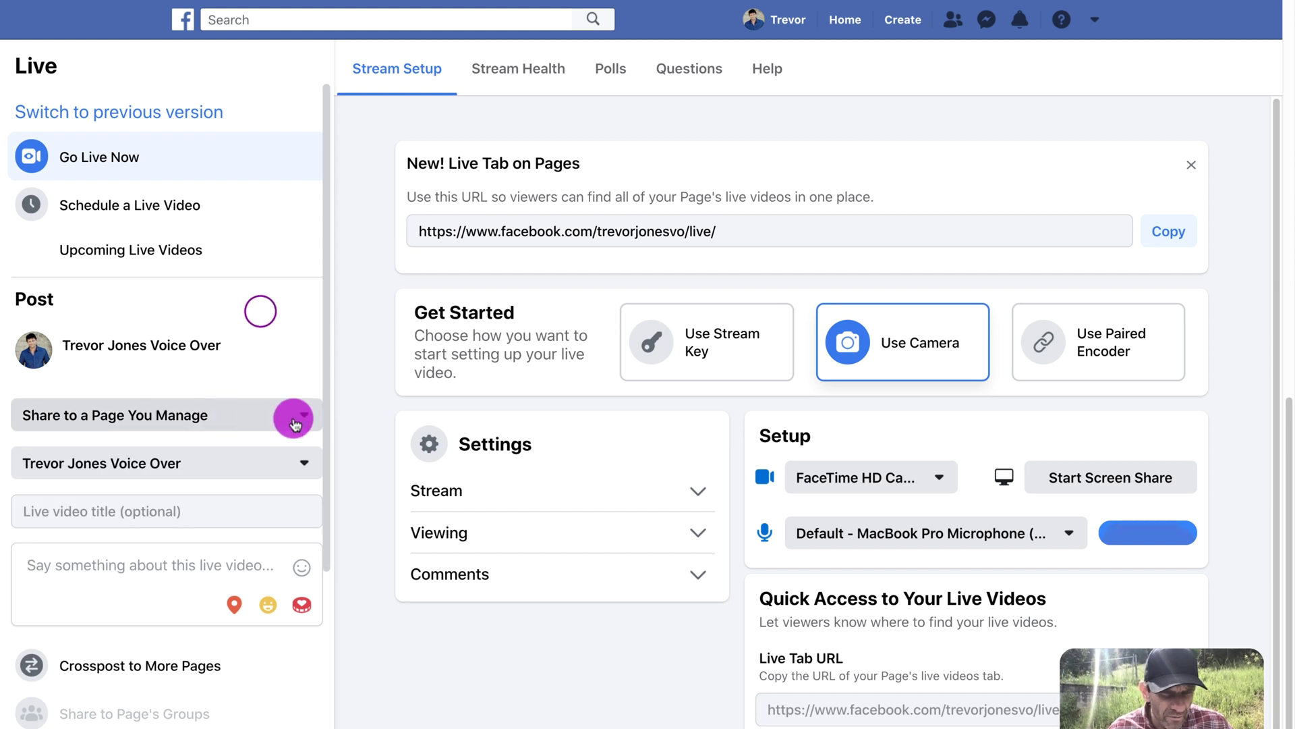
pyautogui.click(72, 512)
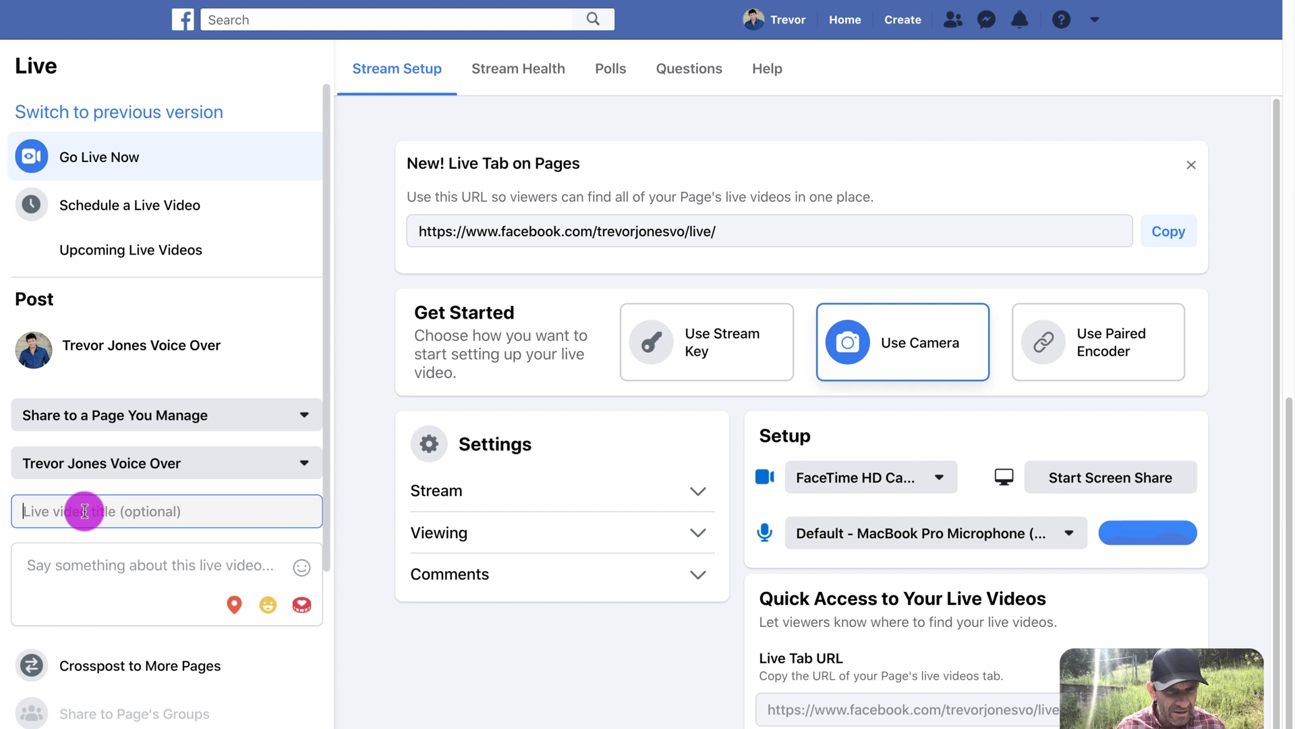
# Title the live video 🔴 "We're live now! Don't watch me!" with description "This is only a test!".
pyautogui.press('ctrl+super+space')
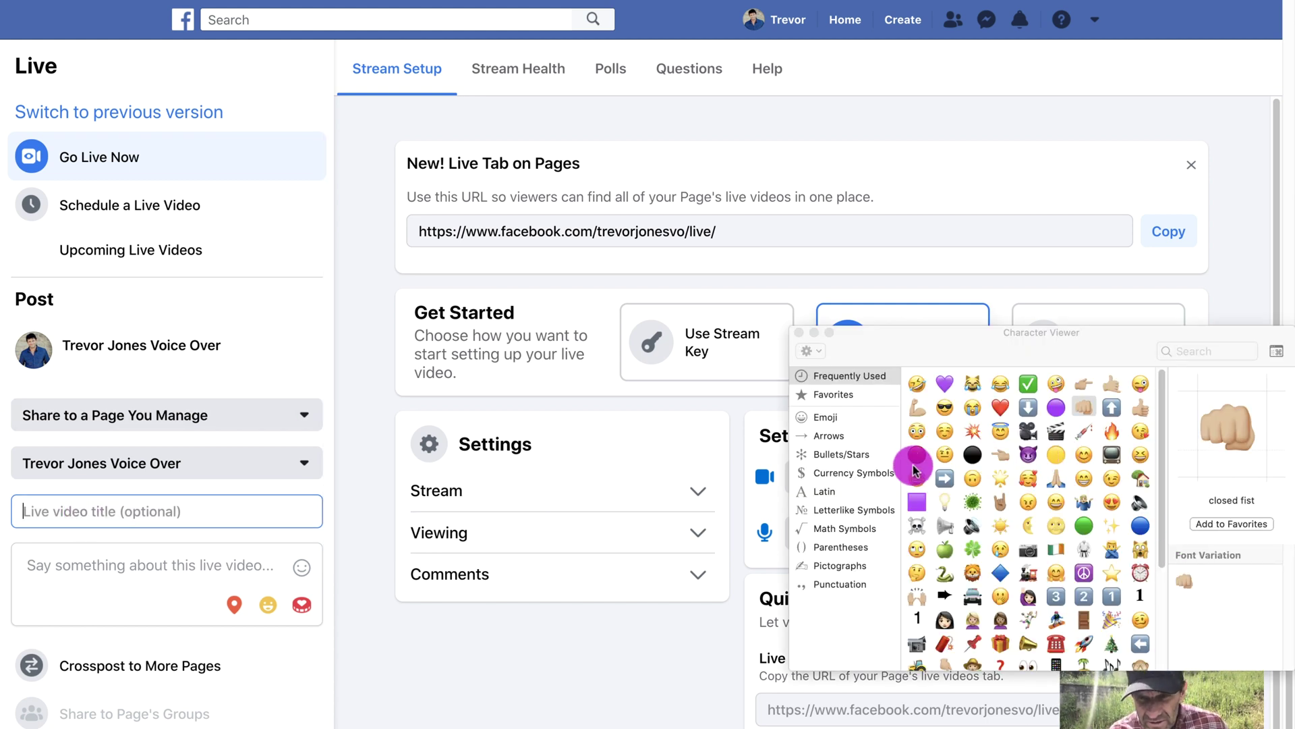
pyautogui.doubleClick(916, 456)
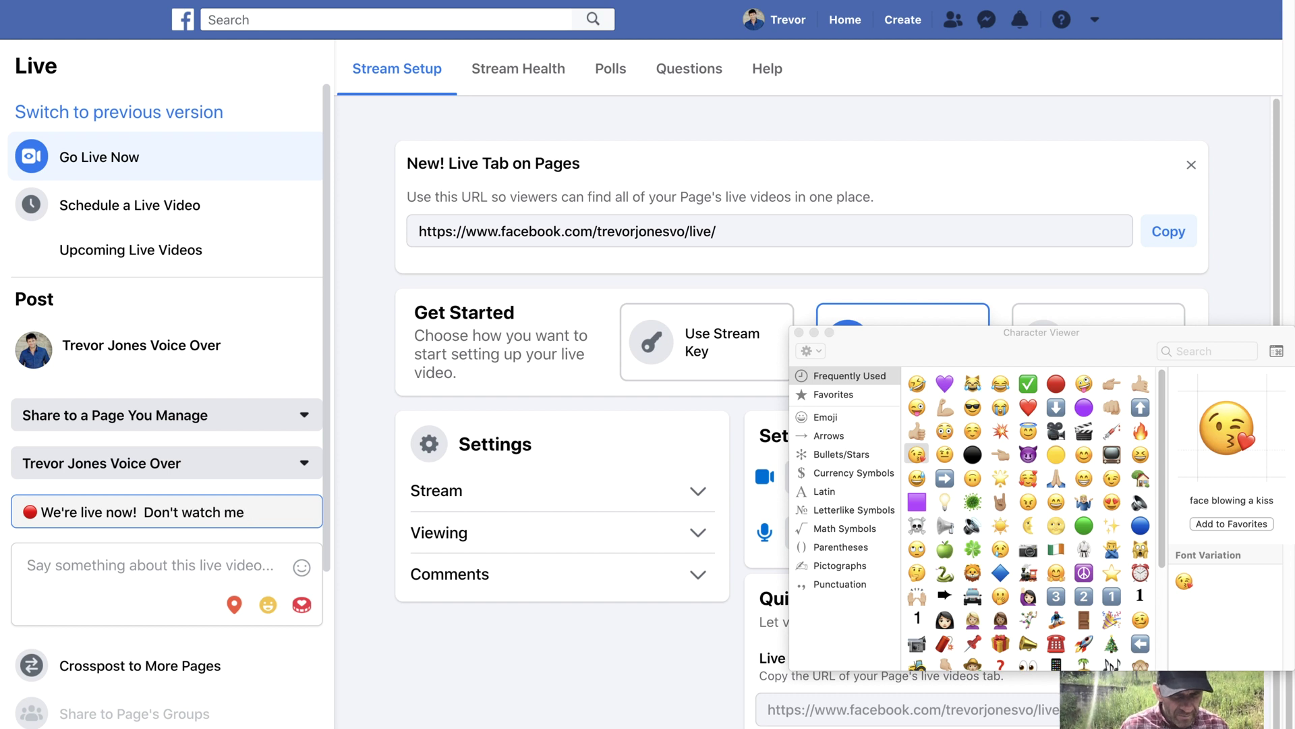
pyautogui.click(185, 566)
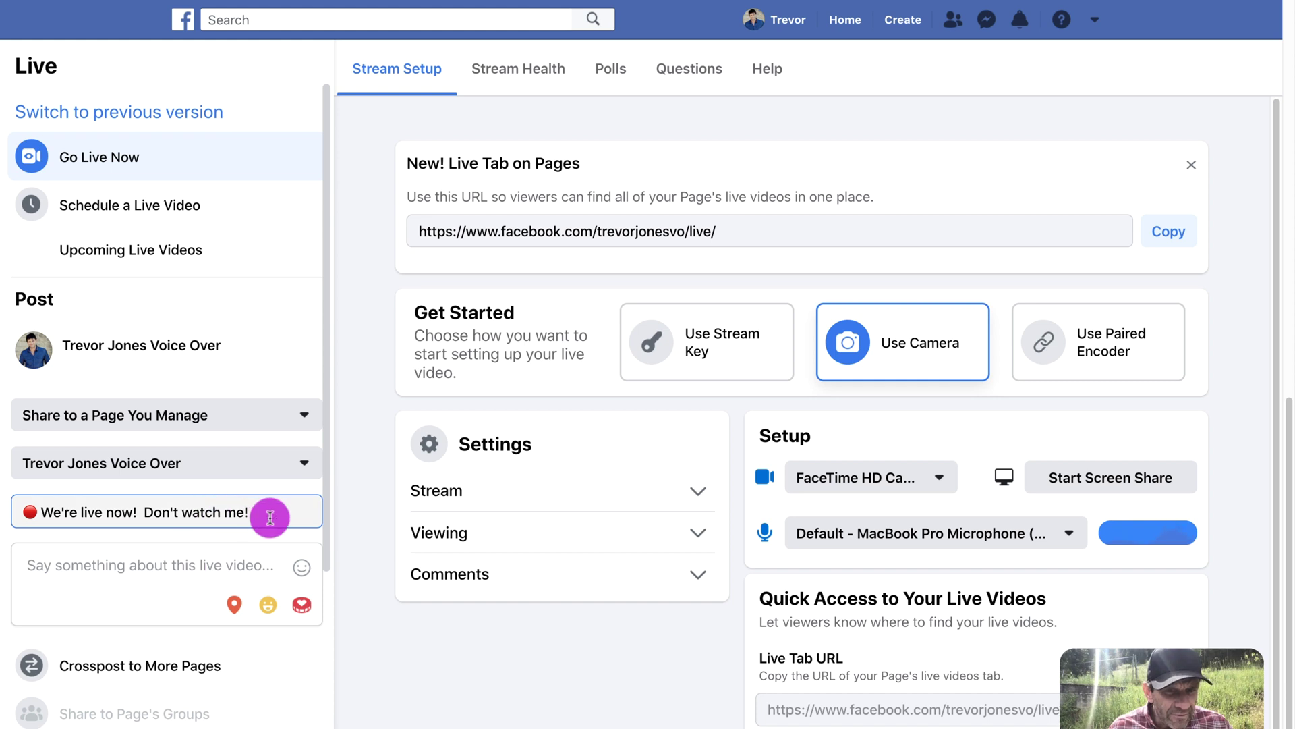
pyautogui.click(109, 570)
pyautogui.write('Thids')
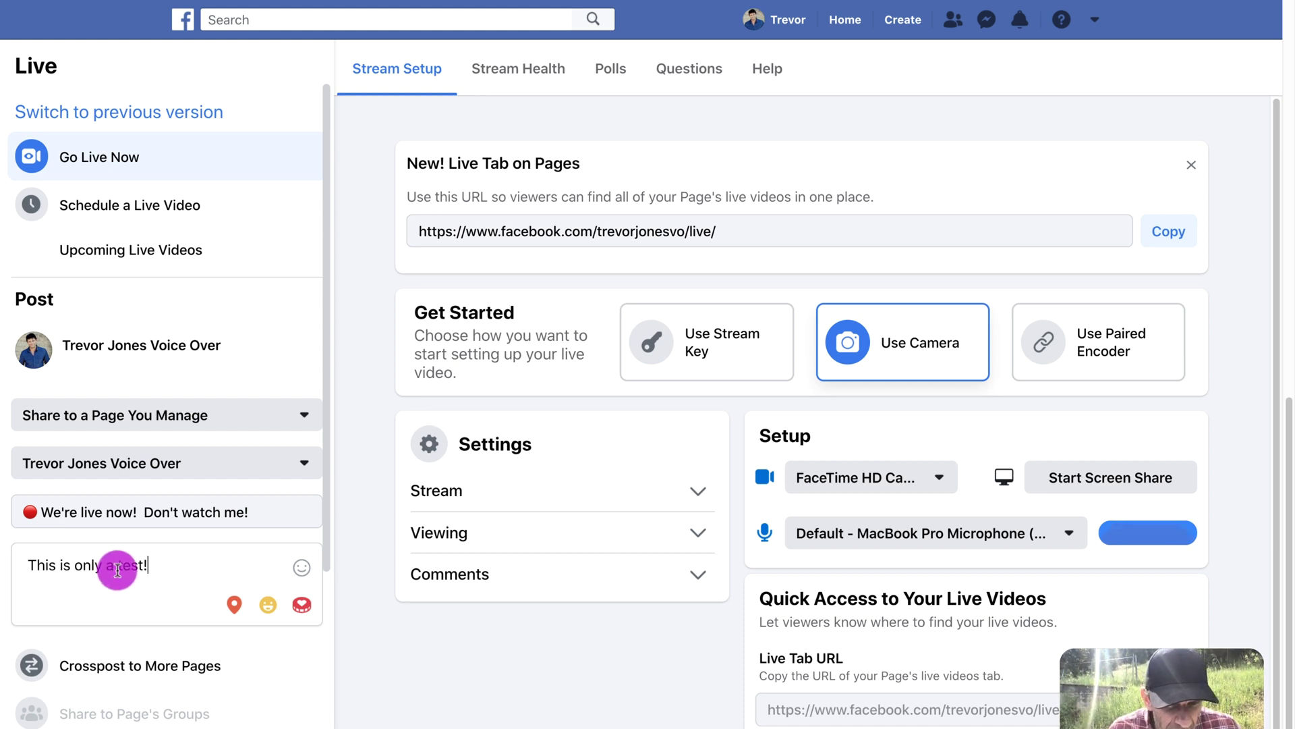
# Check the live post in at Azalea, OR and set the feeling to happy.
pyautogui.click(233, 604)
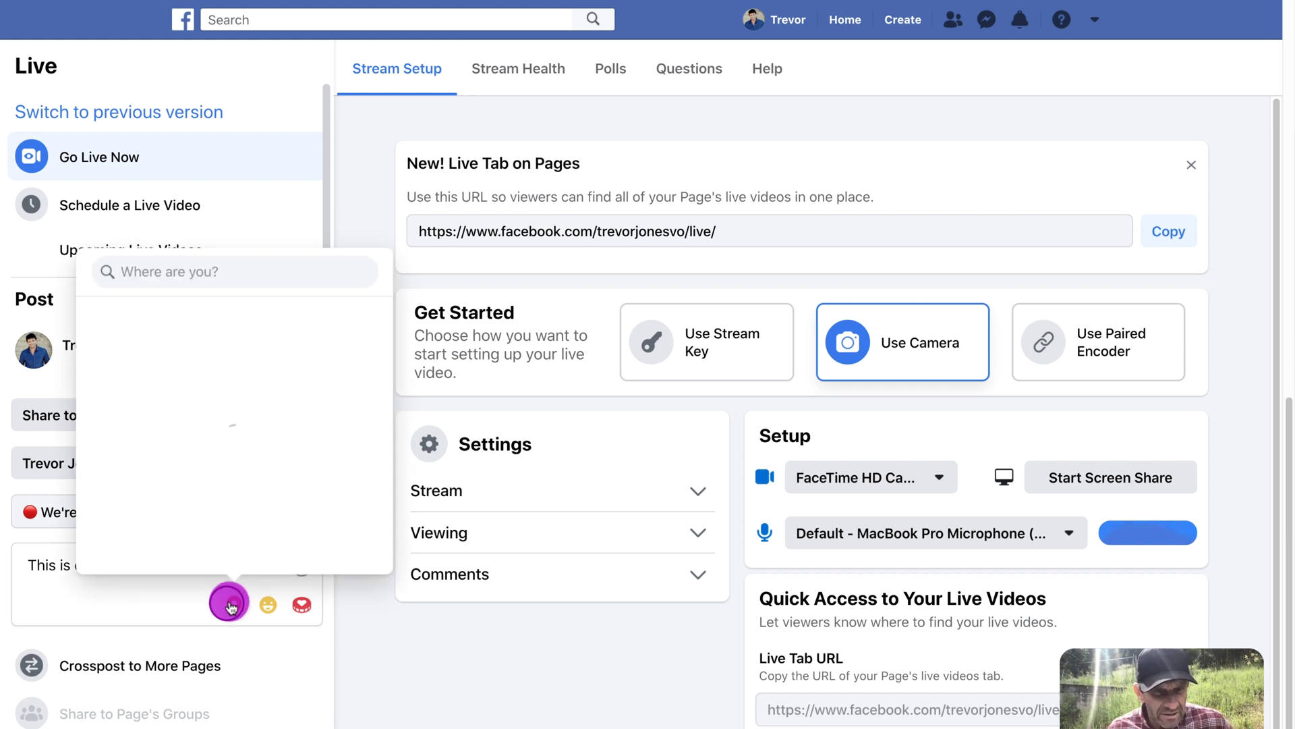
pyautogui.click(182, 325)
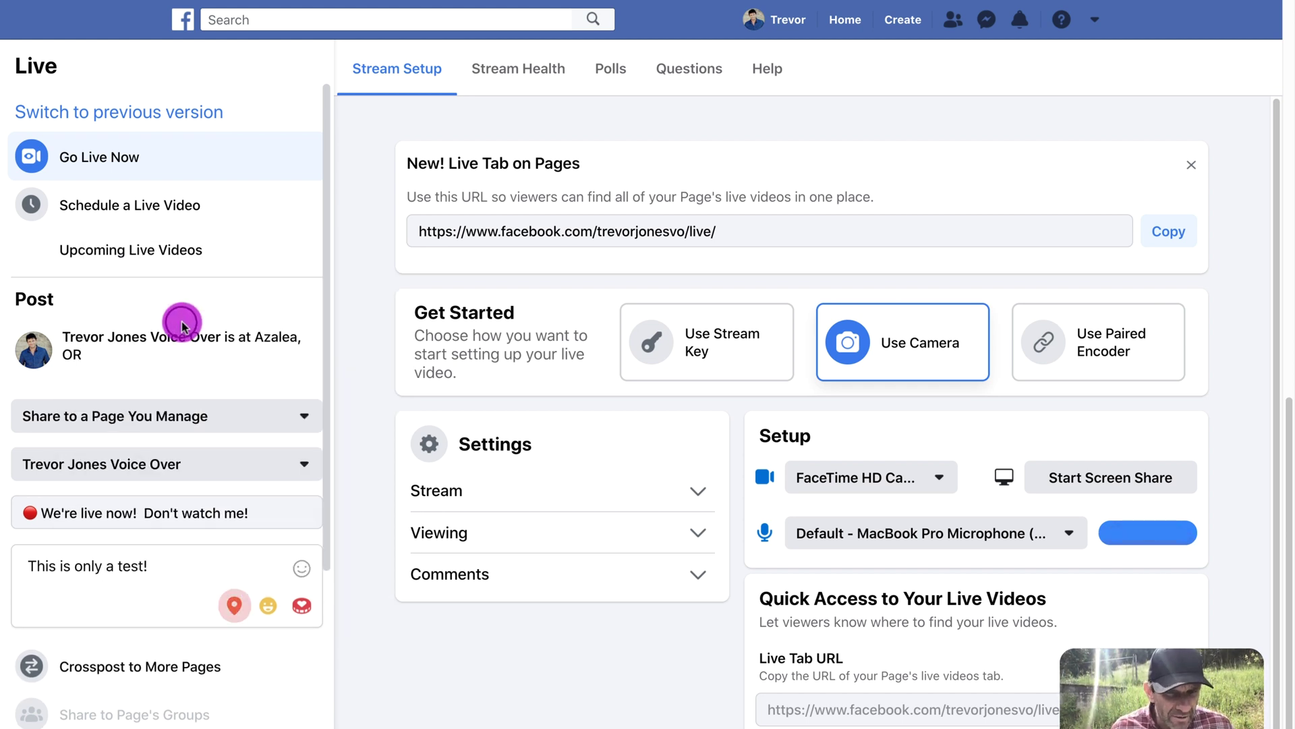
pyautogui.click(264, 609)
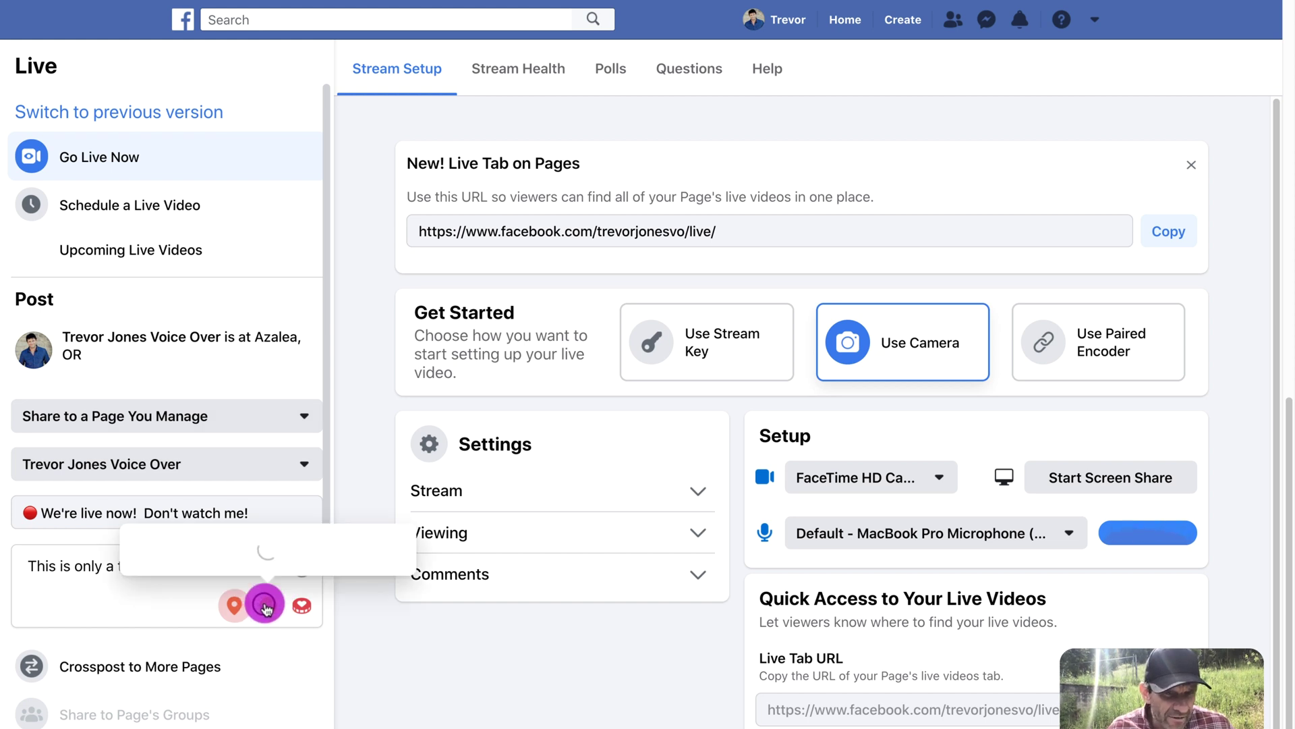
pyautogui.click(143, 356)
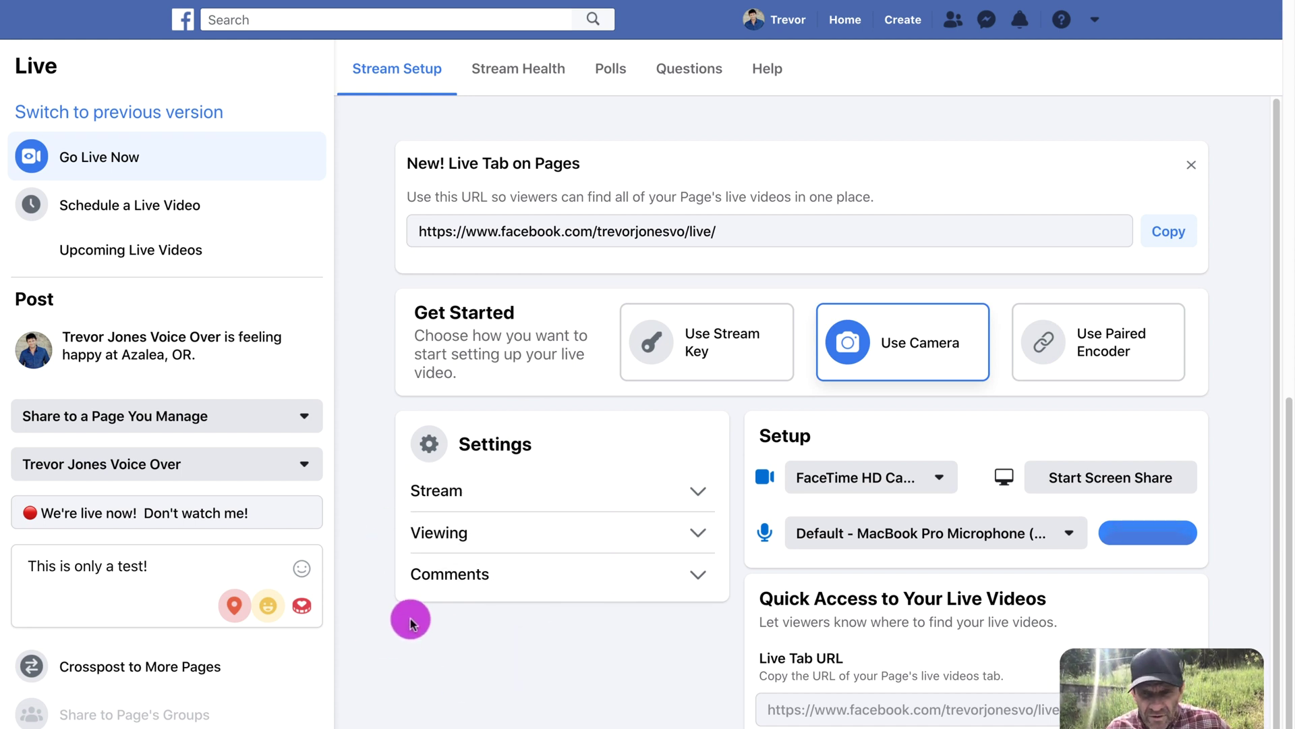
pyautogui.moveTo(1154, 714)
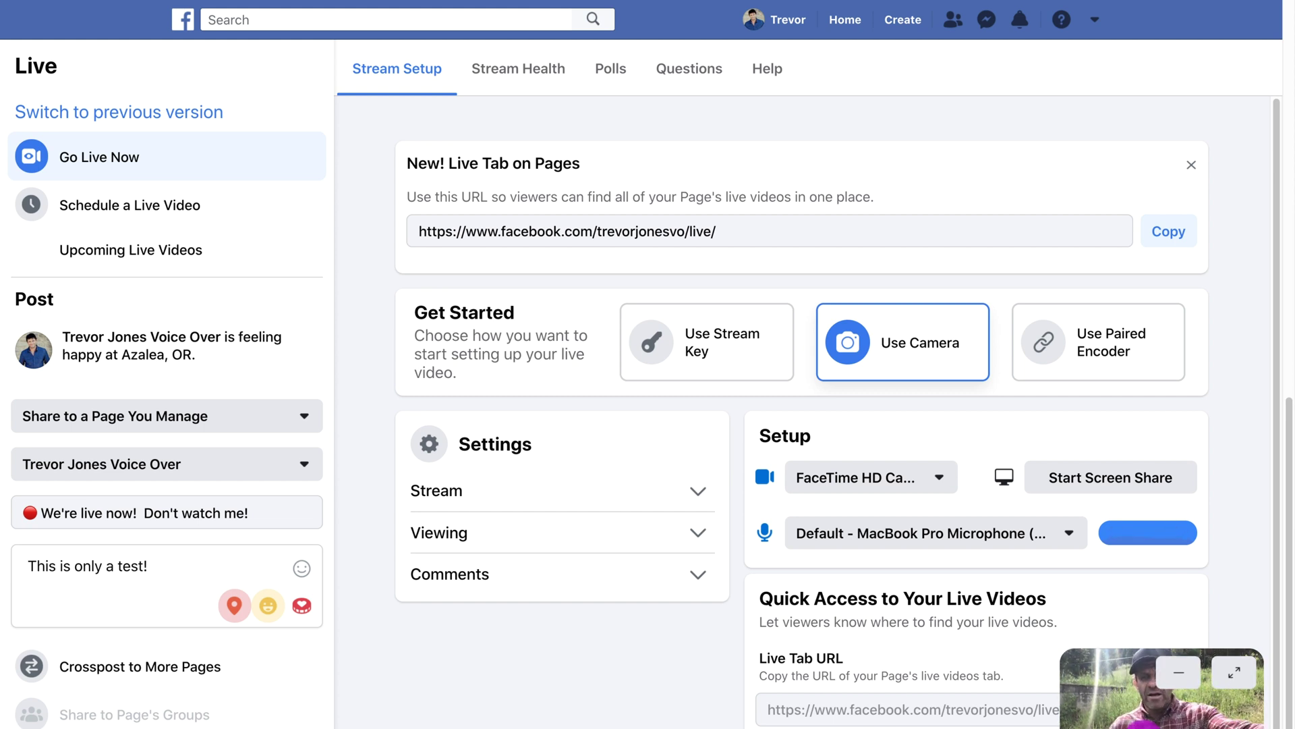
pyautogui.click(1232, 675)
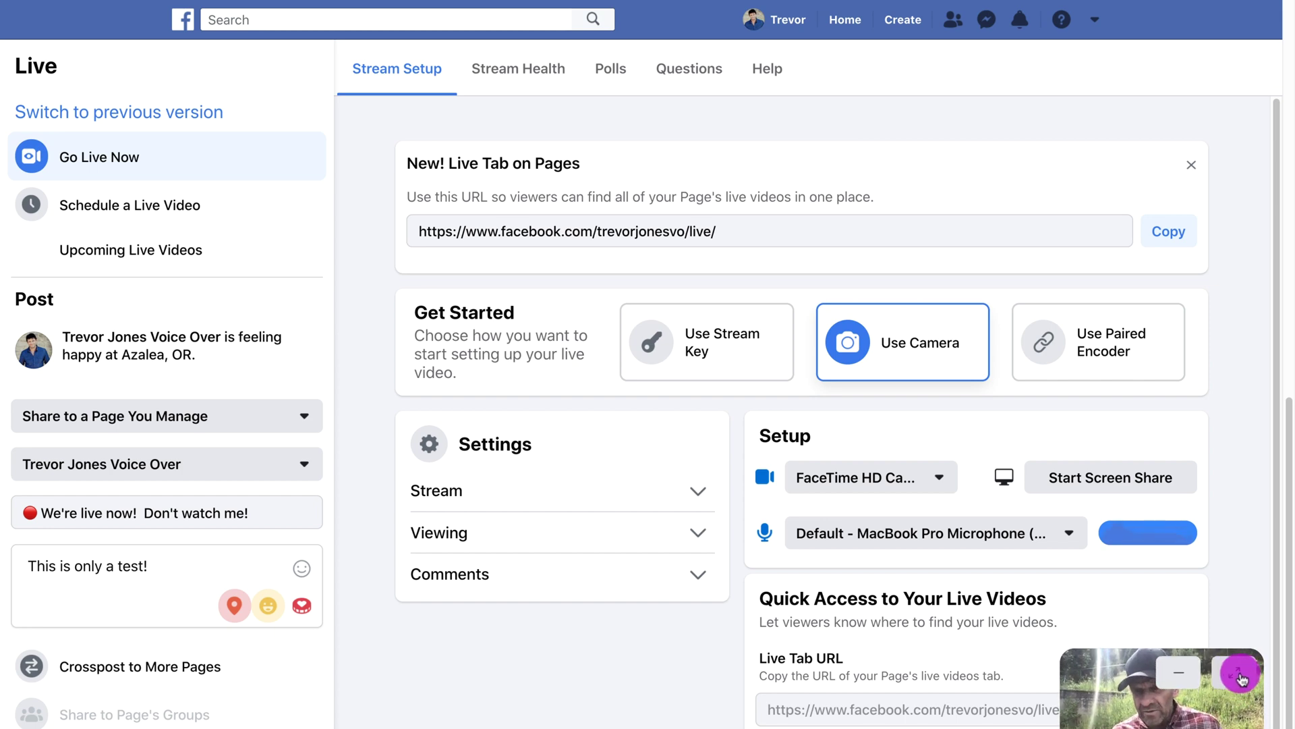
pyautogui.click(1240, 674)
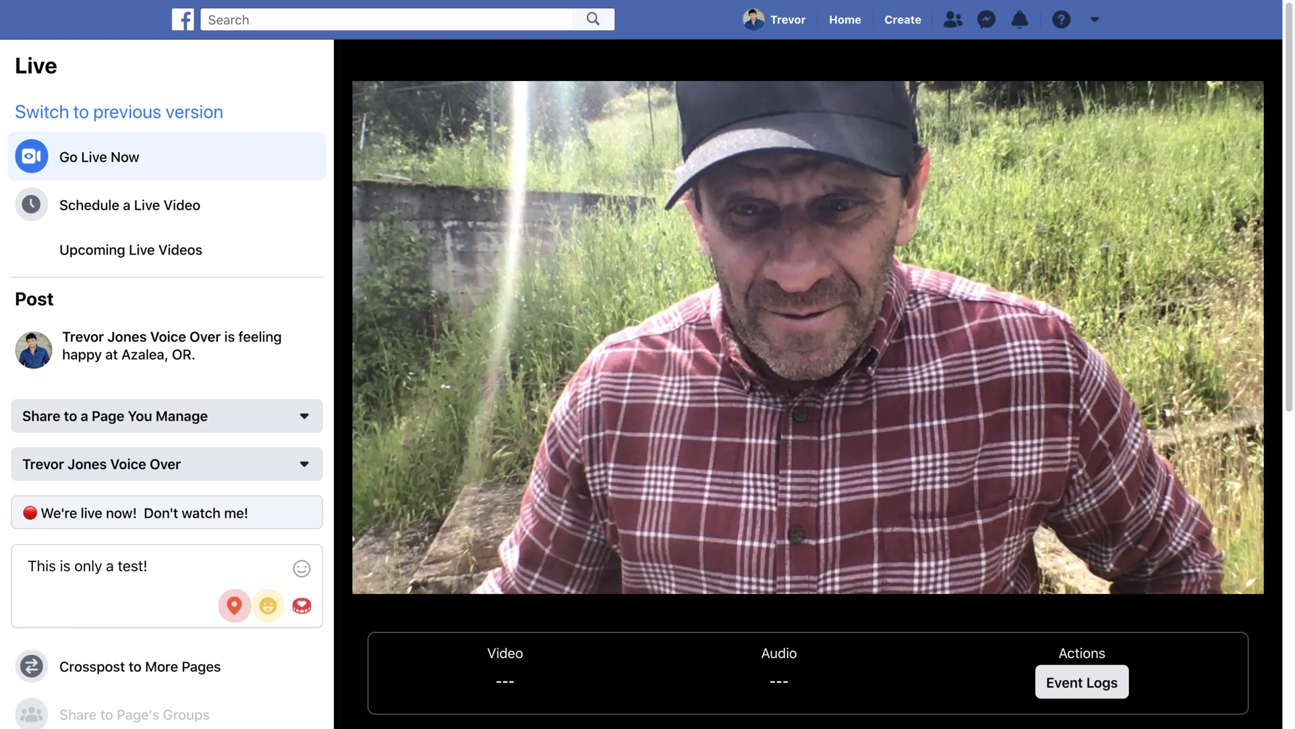
pyautogui.scroll(-10, 832, 523)
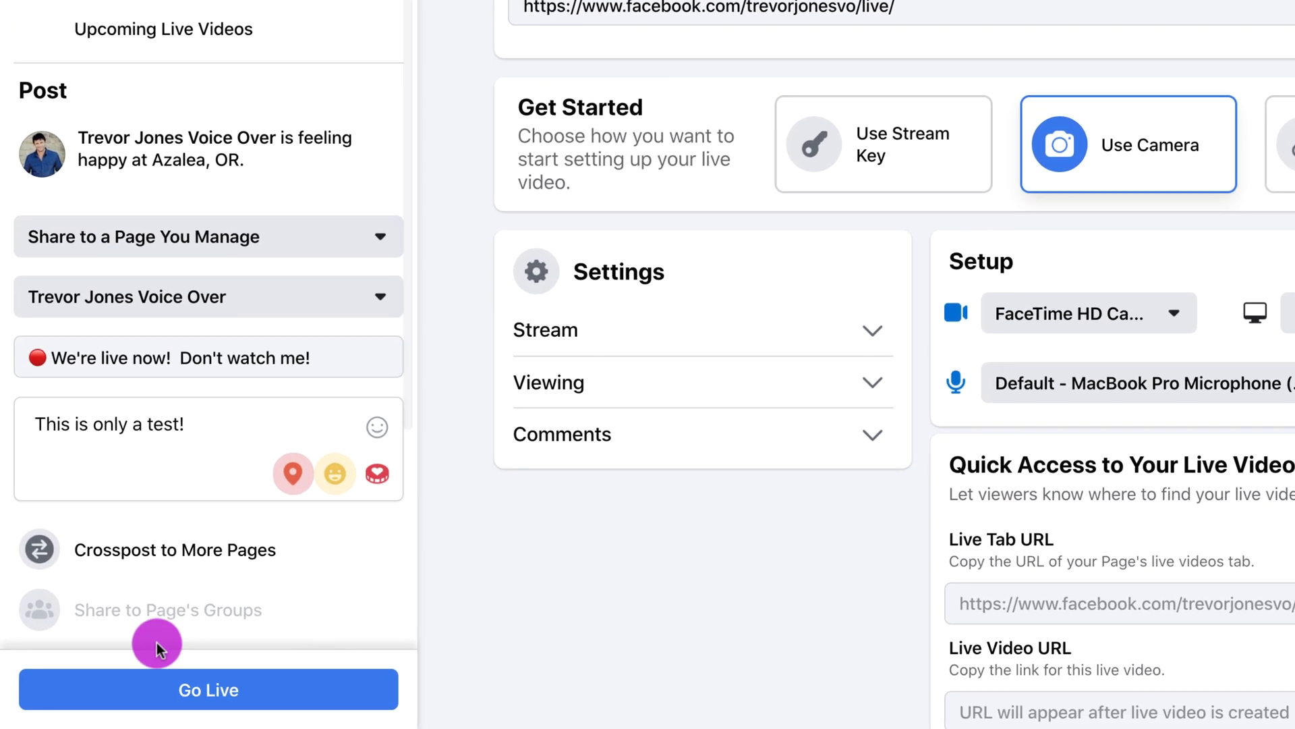
pyautogui.click(212, 720)
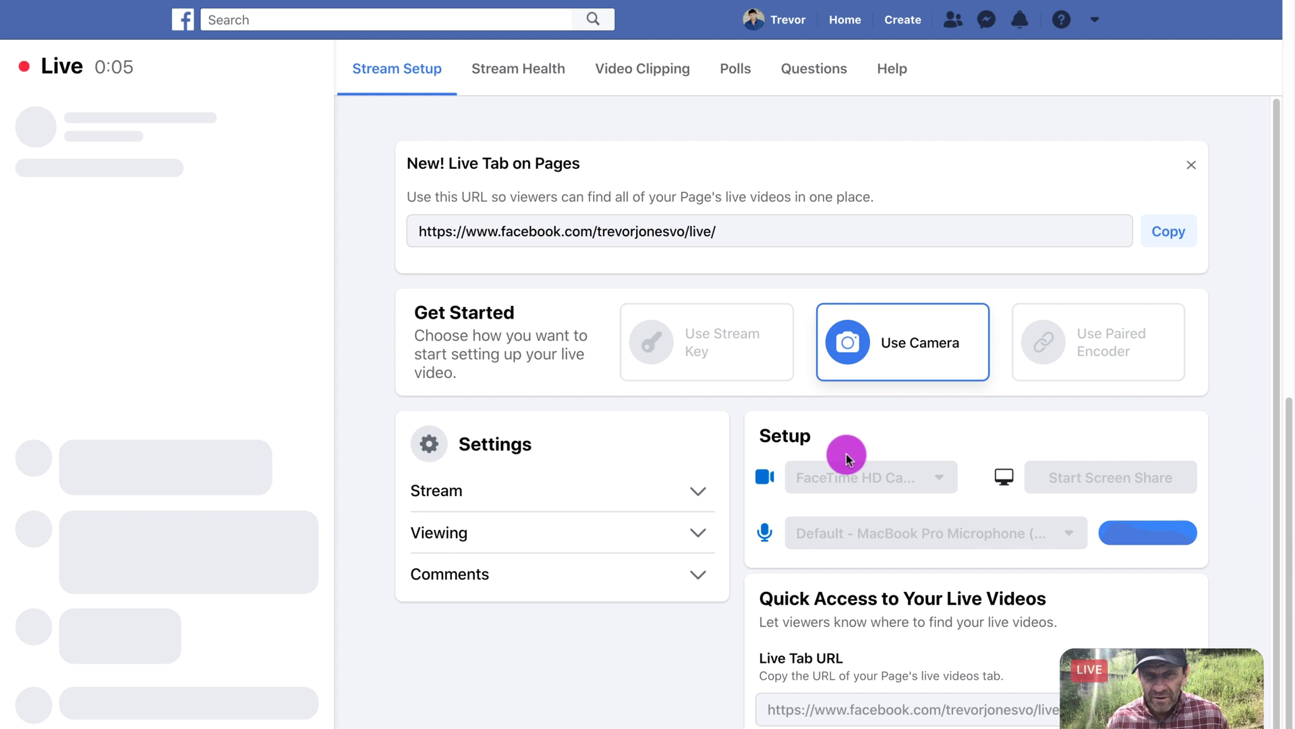
pyautogui.scroll(-5, 896, 431)
pyautogui.scroll(5, 896, 431)
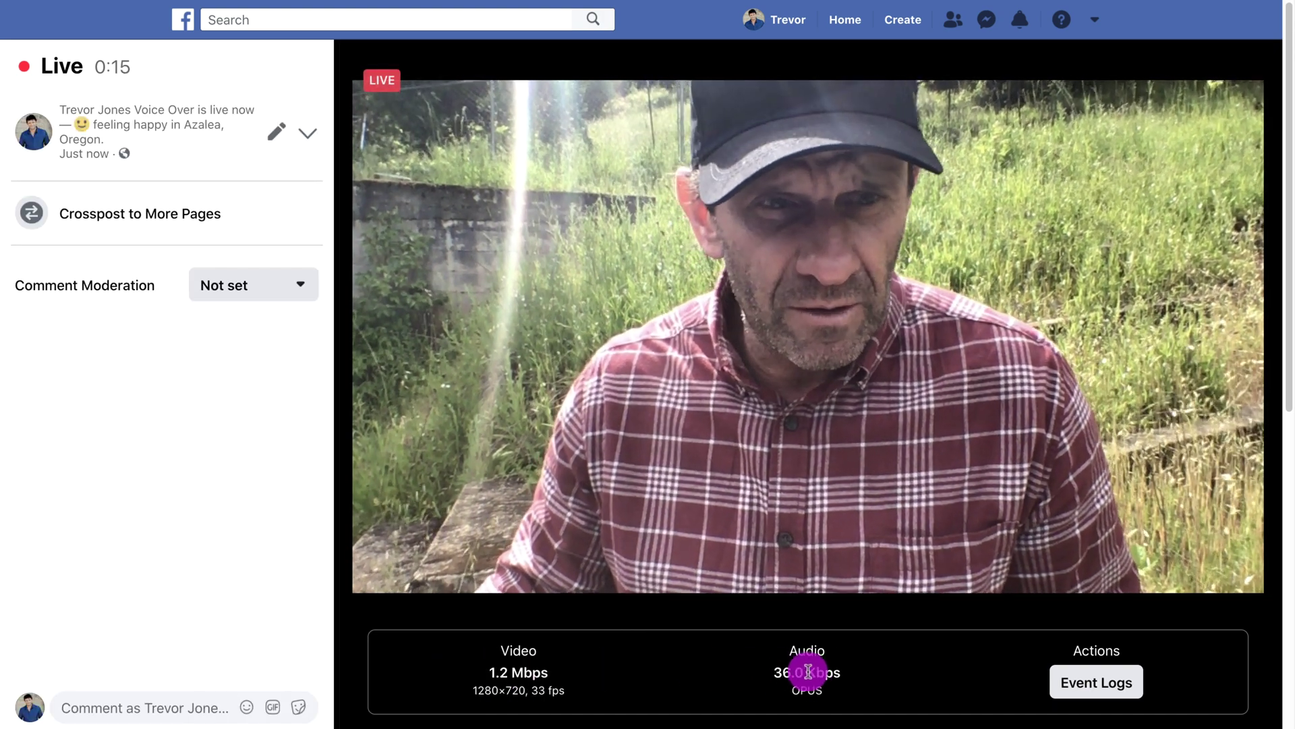
pyautogui.scroll(-2, 1120, 605)
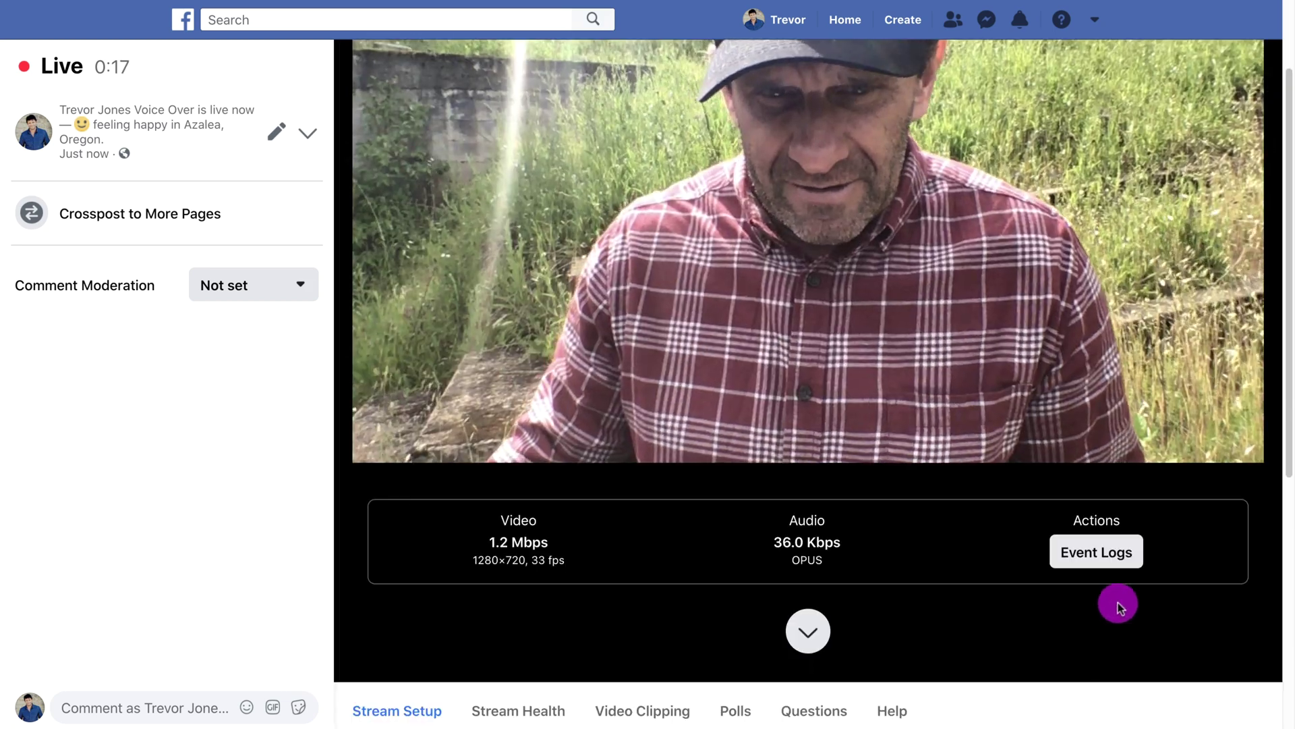
pyautogui.scroll(2, 1119, 605)
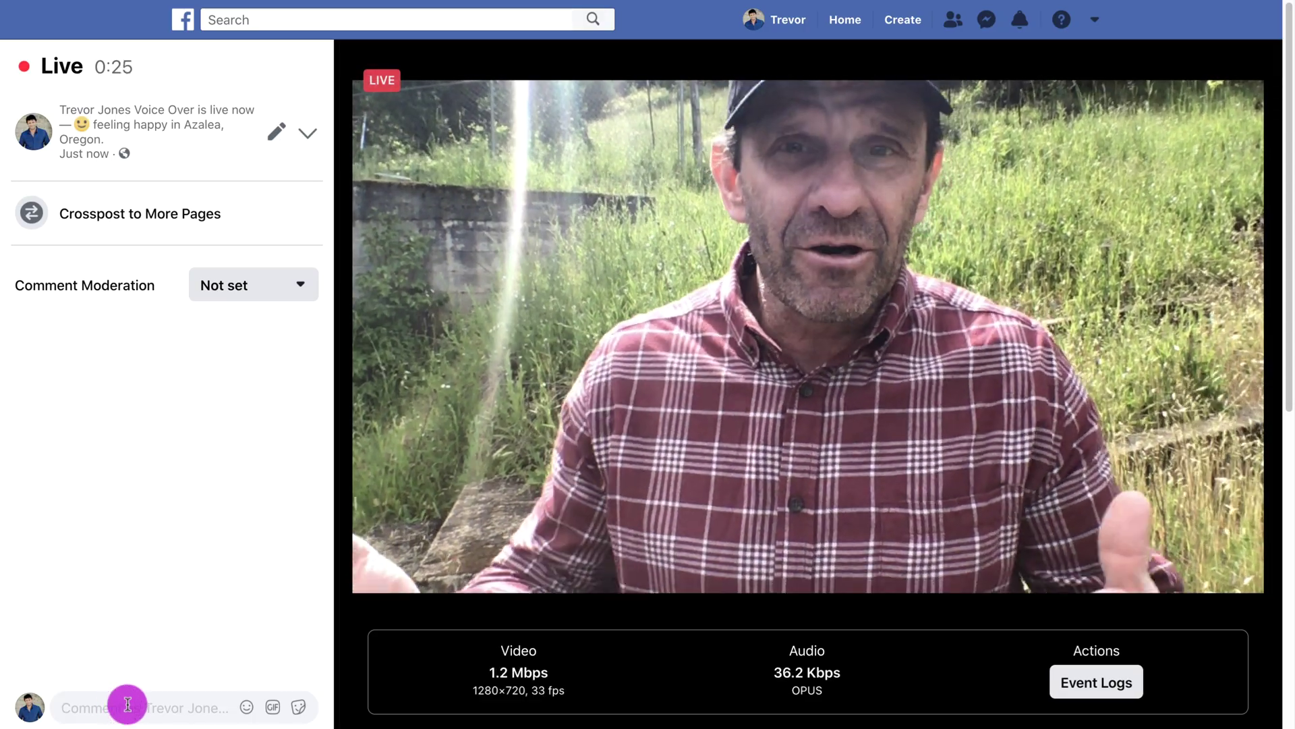
pyautogui.click(127, 704)
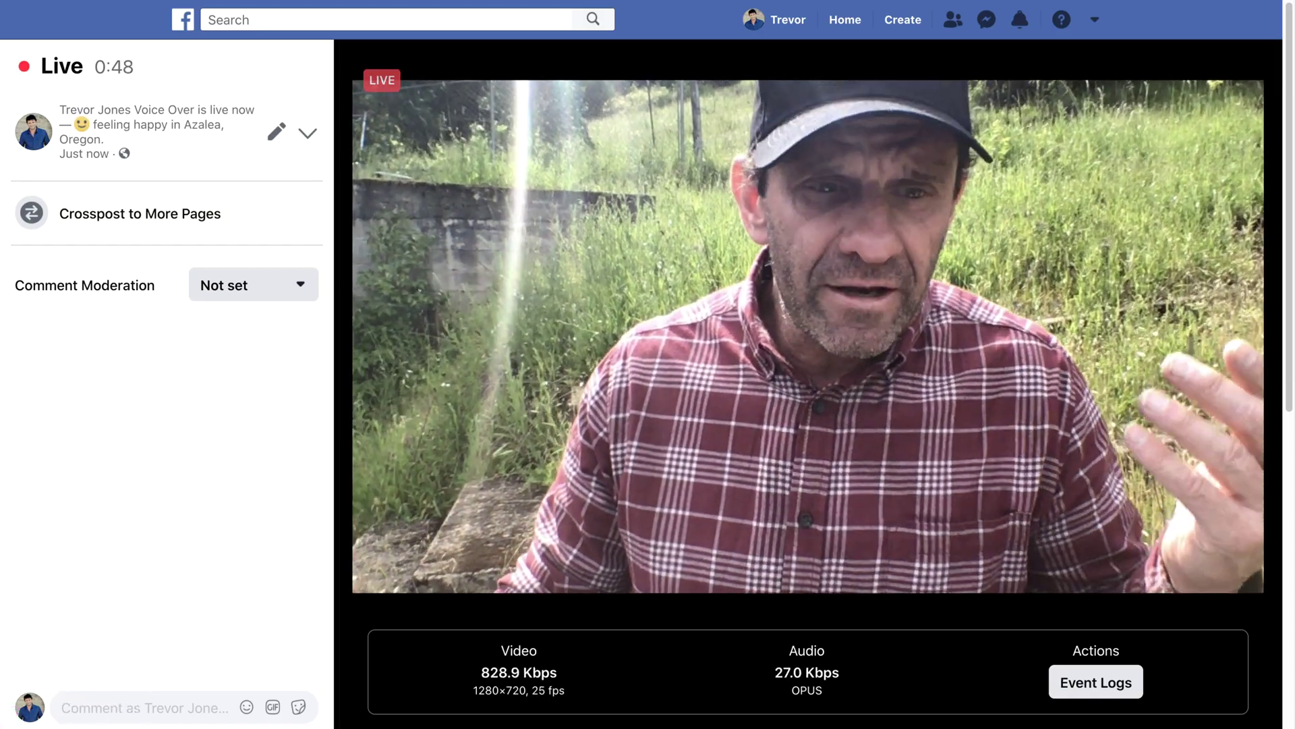
# End the live broadcast, confirm, and view the roughly 45-second recorded post.
pyautogui.click(582, 600)
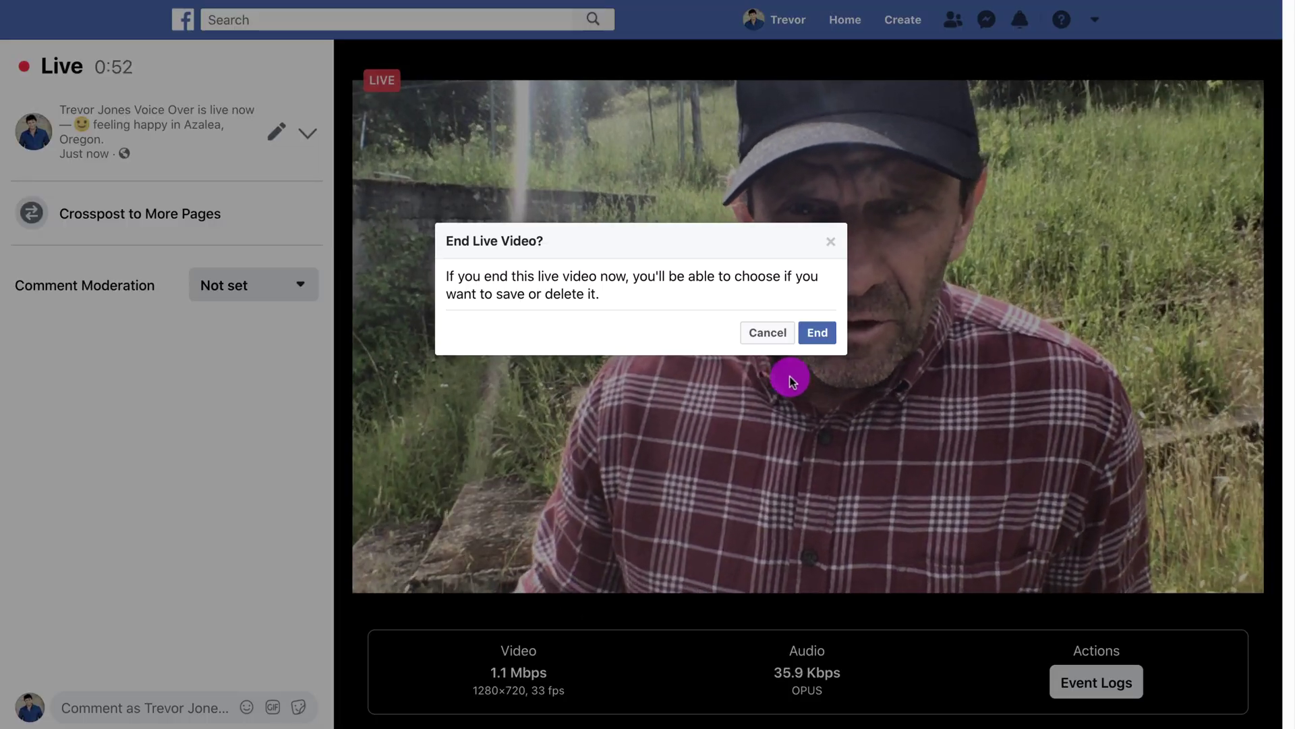
pyautogui.click(819, 334)
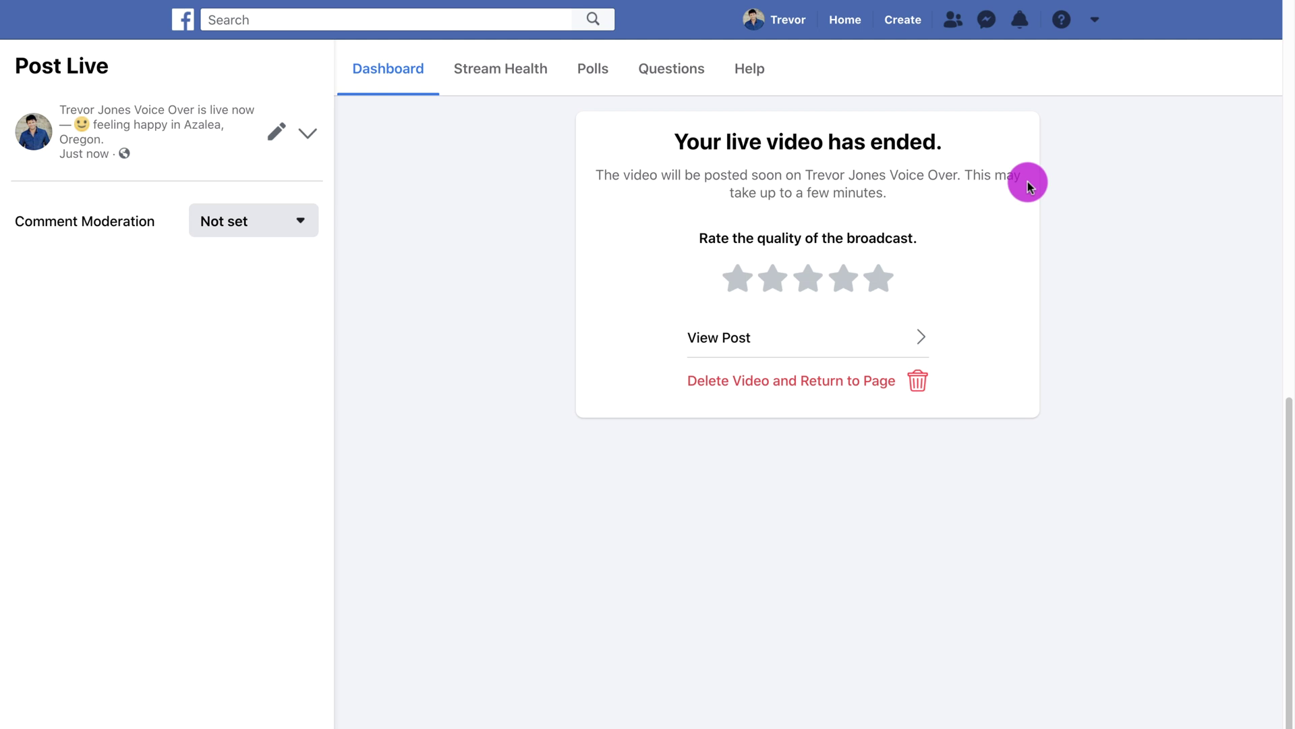
pyautogui.click(758, 336)
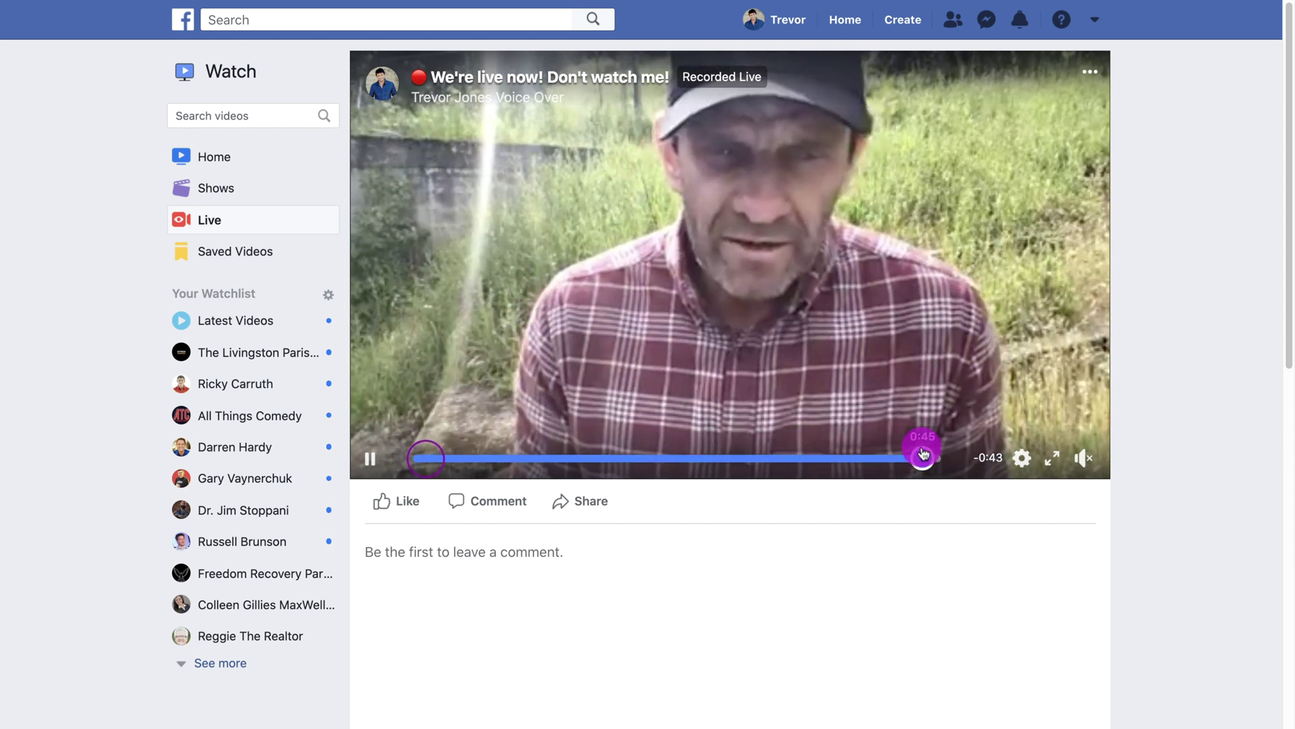
# Skip ahead in the replay, then switch to the Trevor Jones Voice Over Page from the account menu.
pyautogui.click(849, 460)
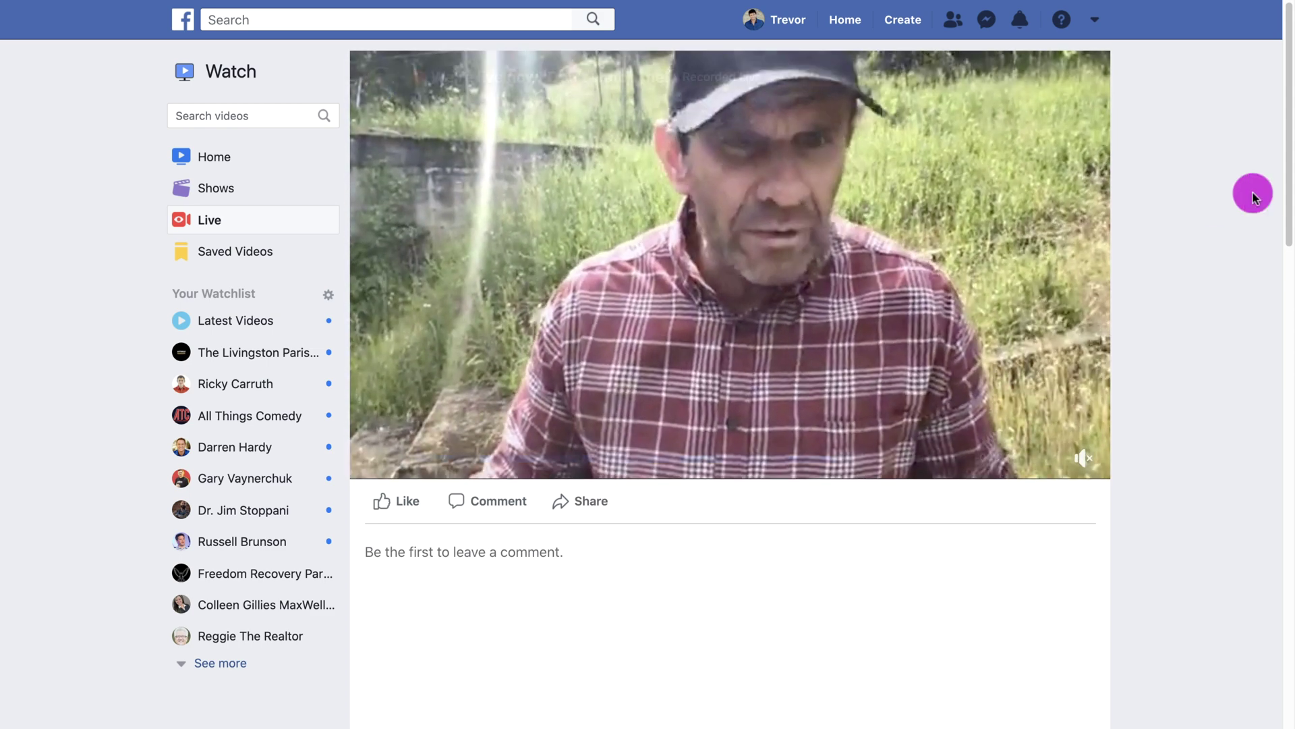
pyautogui.click(1096, 20)
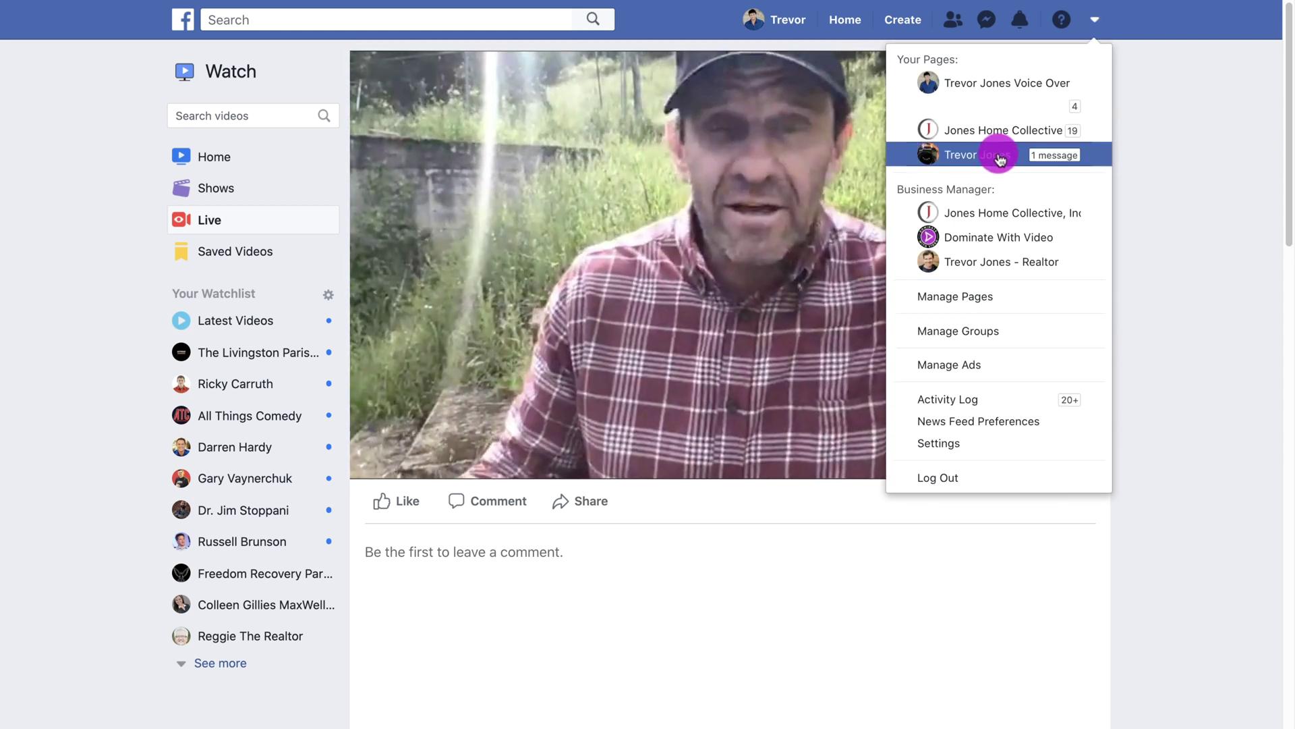
pyautogui.click(985, 83)
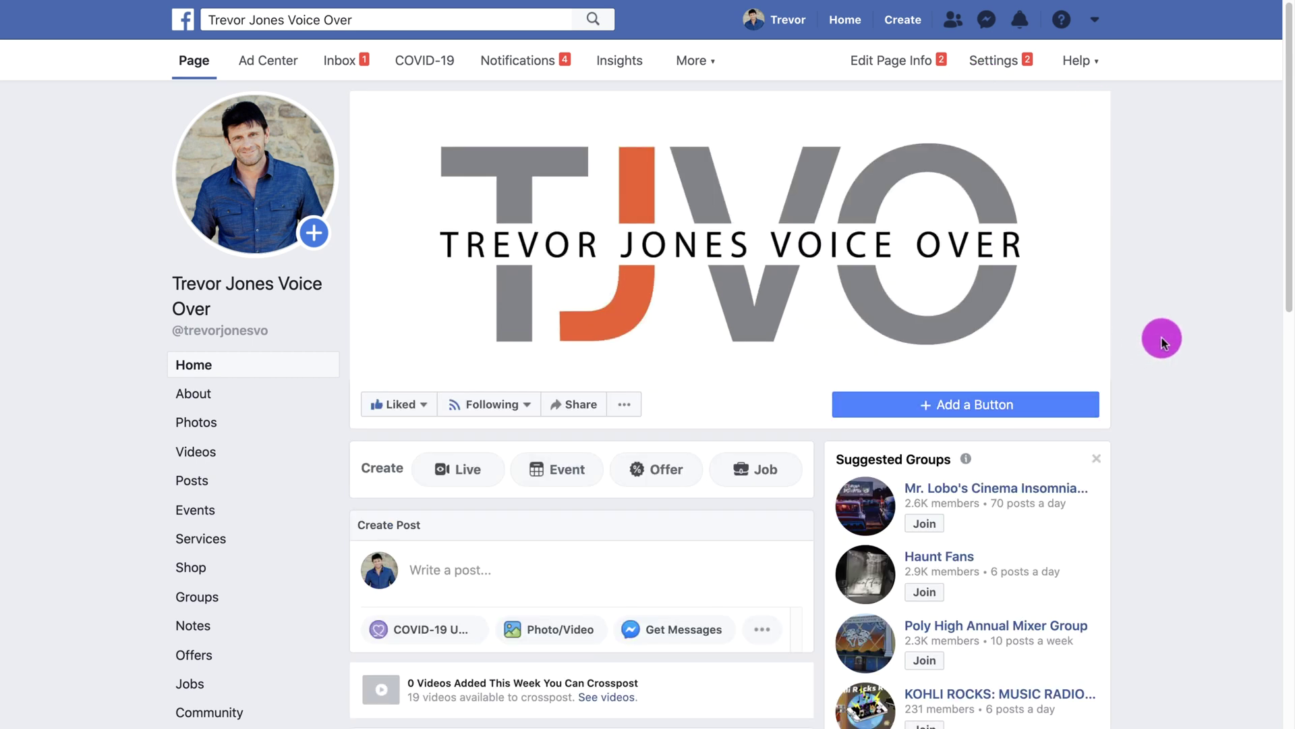
# Find the "This is only a test!" live video post and delete it from the Page.
pyautogui.scroll(-9, 1160, 337)
pyautogui.scroll(-15, 1160, 338)
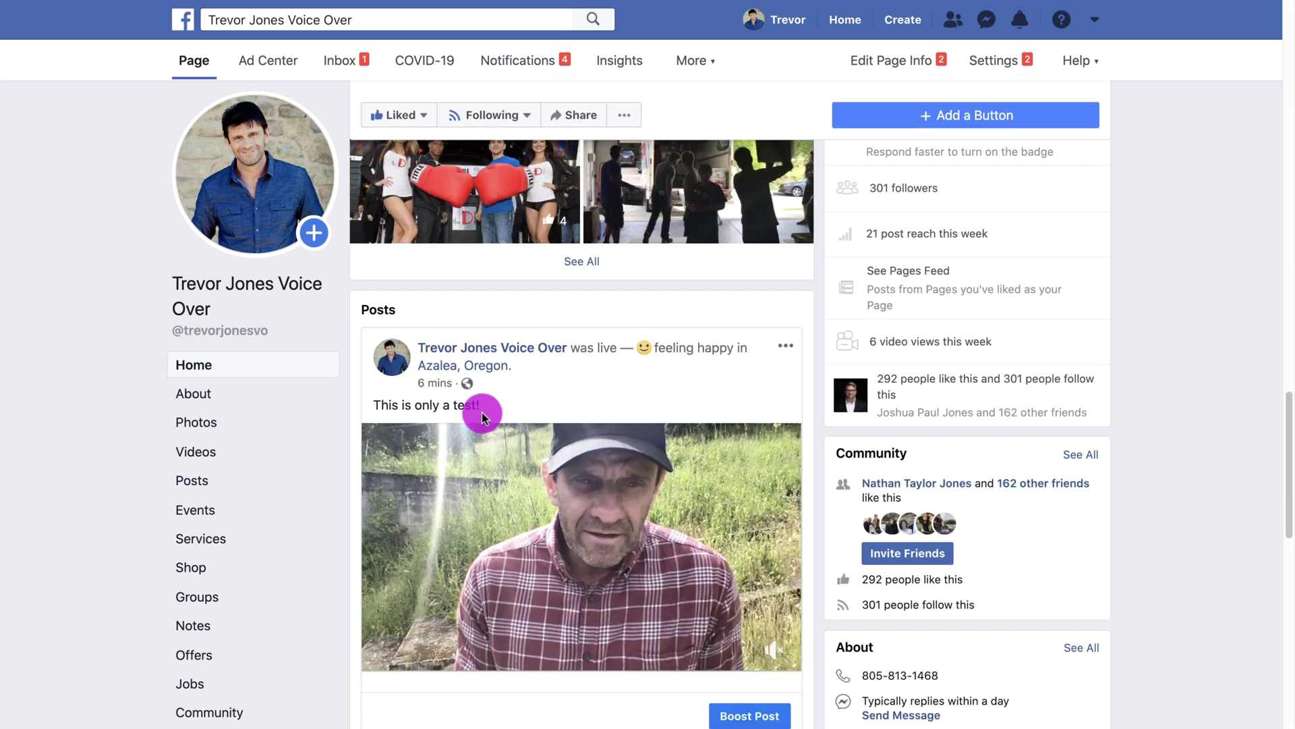
pyautogui.scroll(-4, 606, 406)
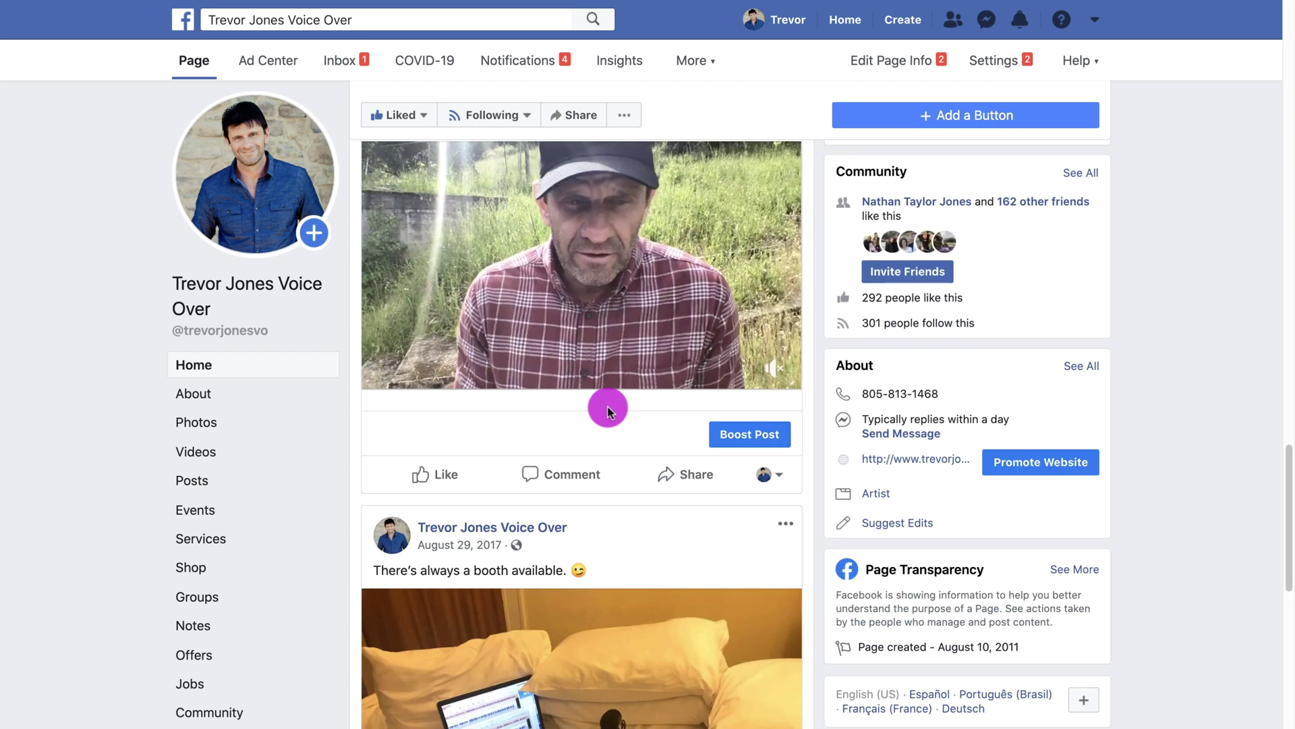
pyautogui.scroll(5, 605, 406)
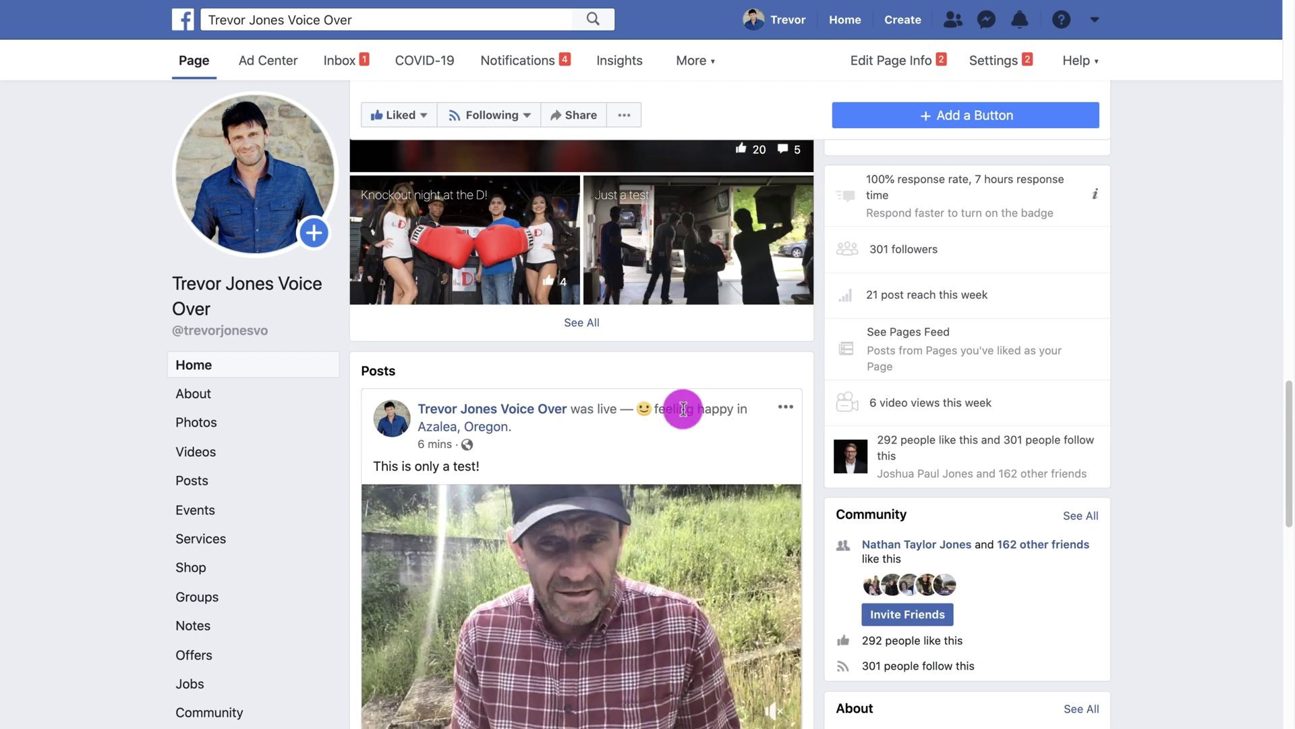
pyautogui.click(785, 406)
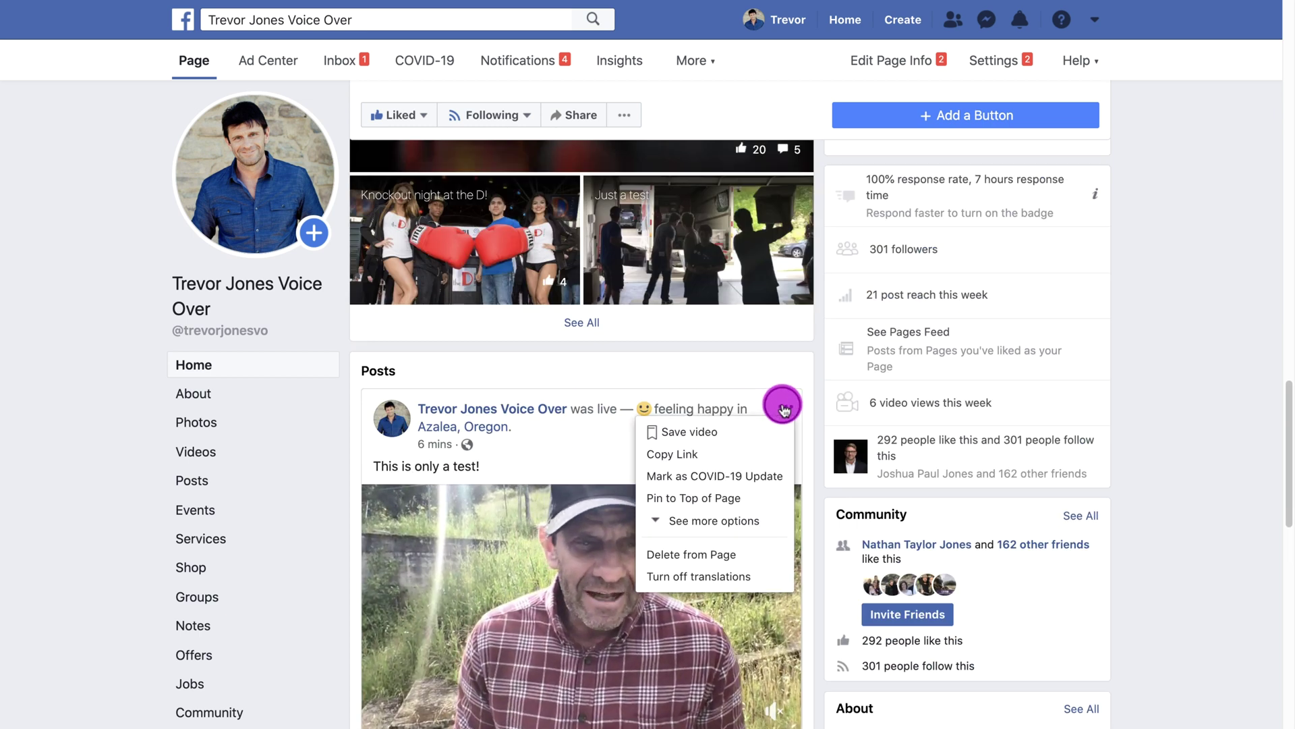
pyautogui.click(711, 554)
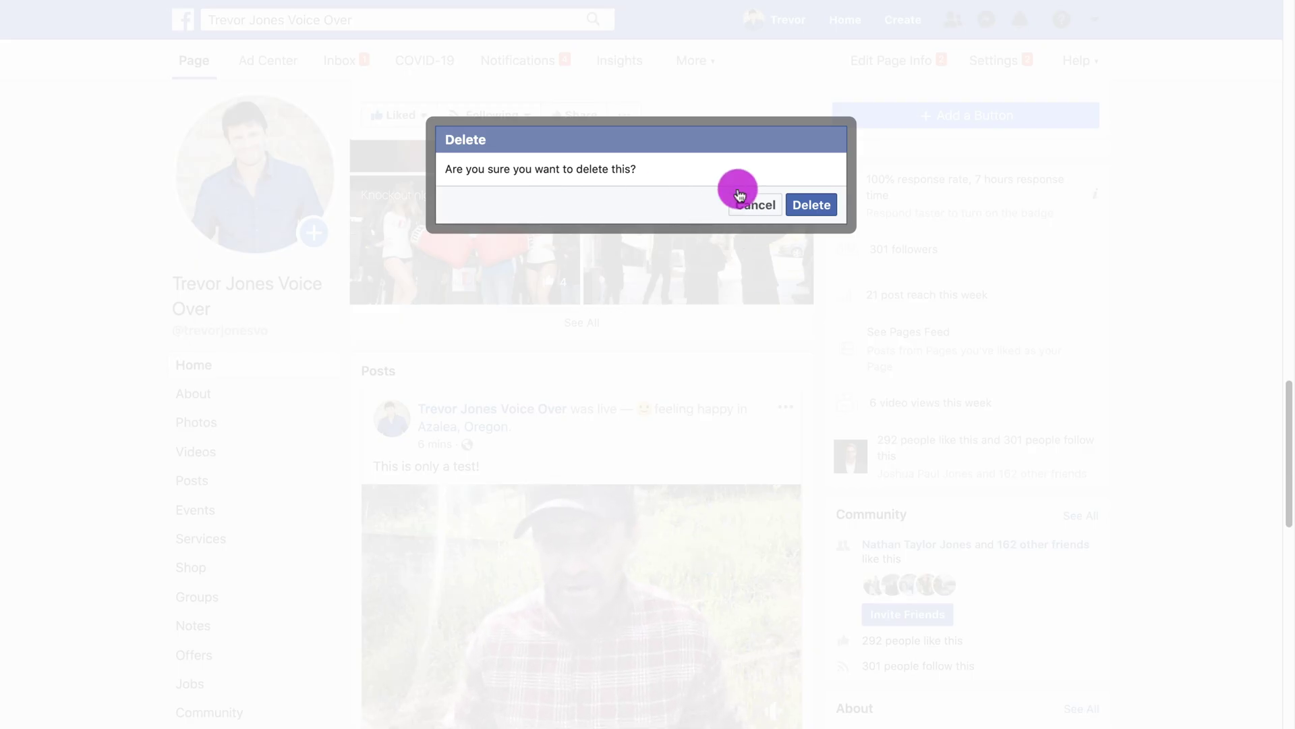
pyautogui.click(816, 209)
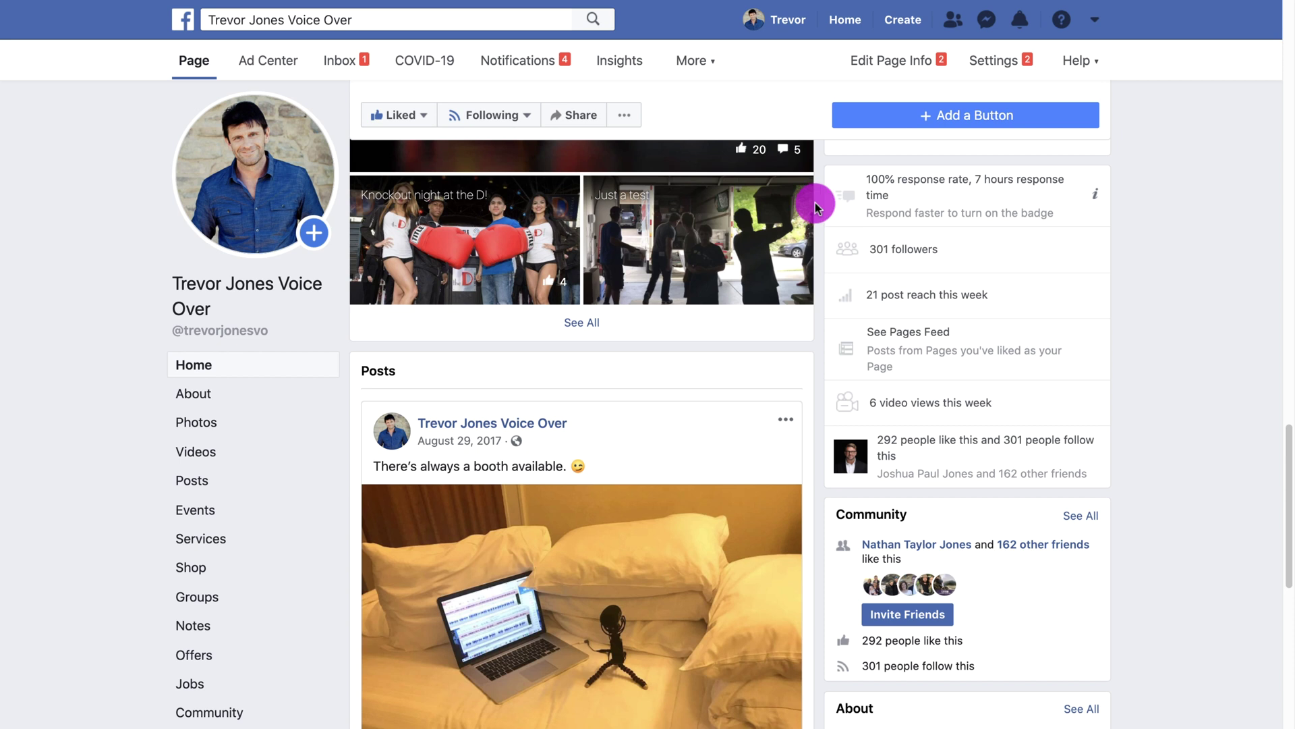
# Scroll through the Page's timeline to confirm the test post is gone.
pyautogui.scroll(10, 1119, 393)
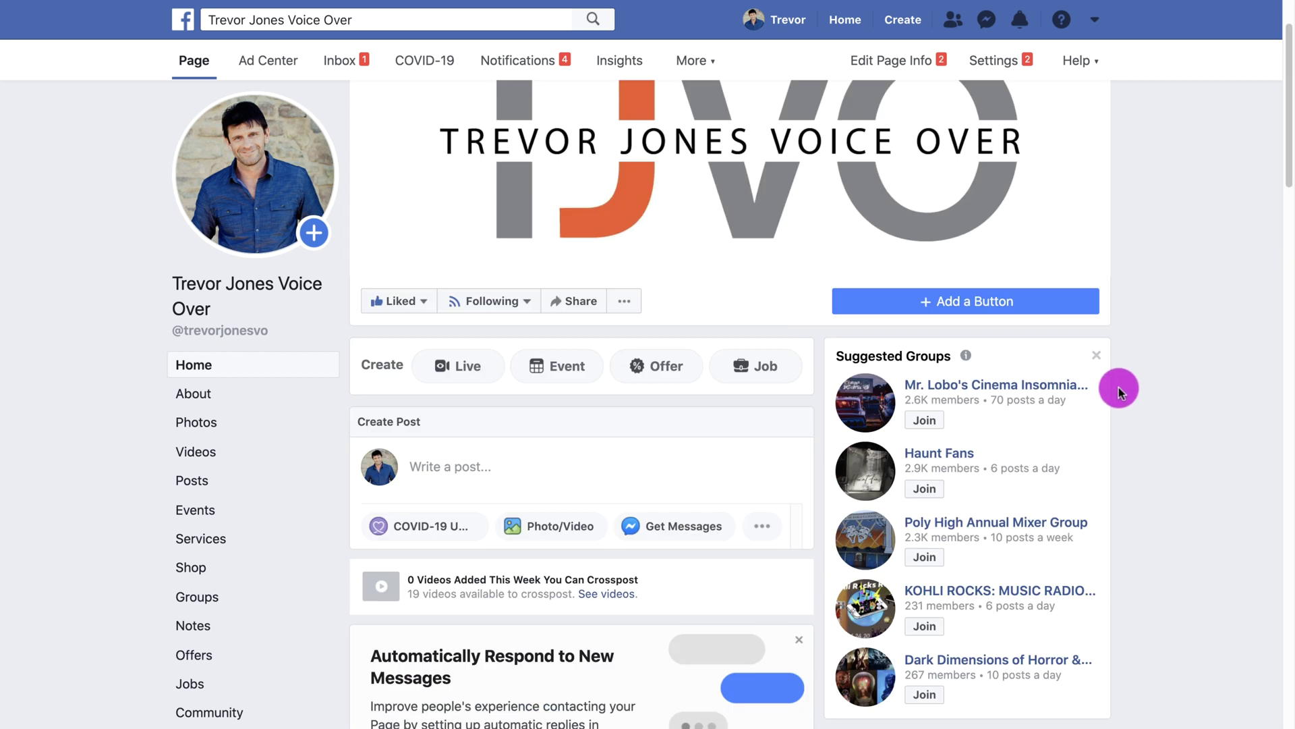
pyautogui.scroll(-15, 1118, 393)
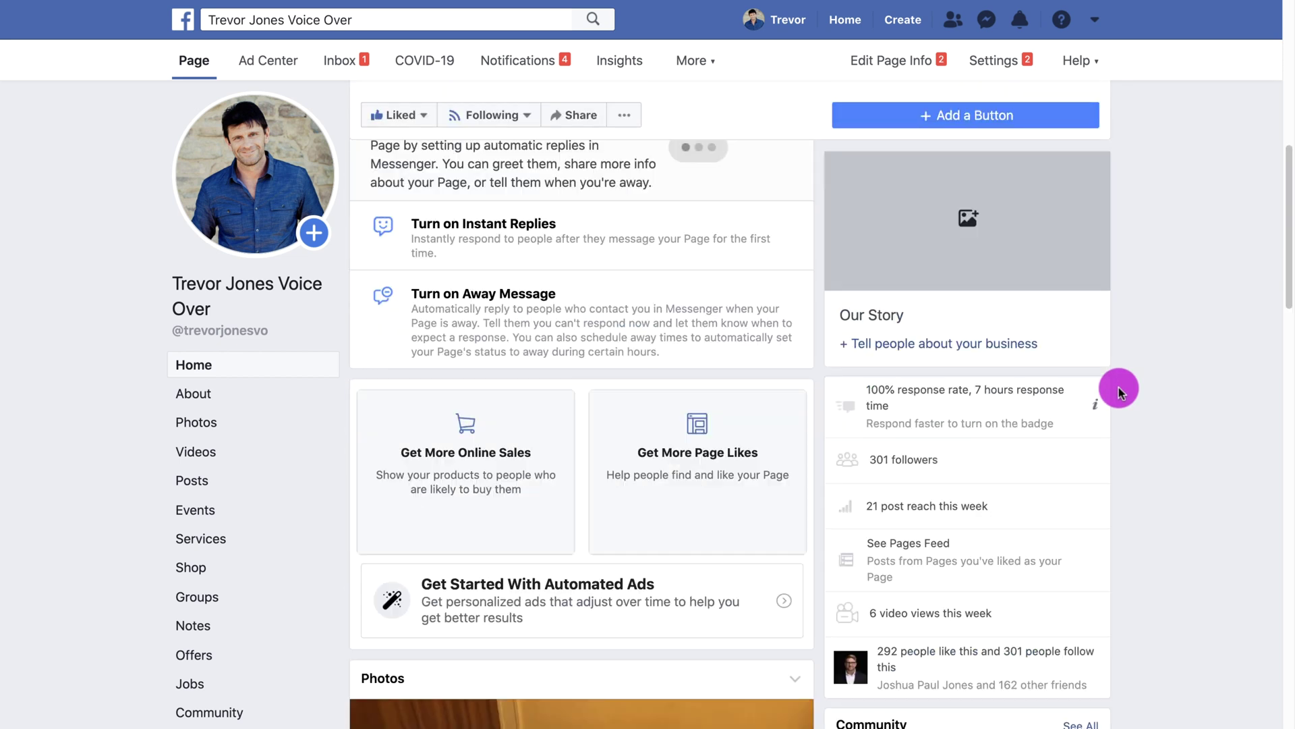
pyautogui.scroll(-10, 1118, 392)
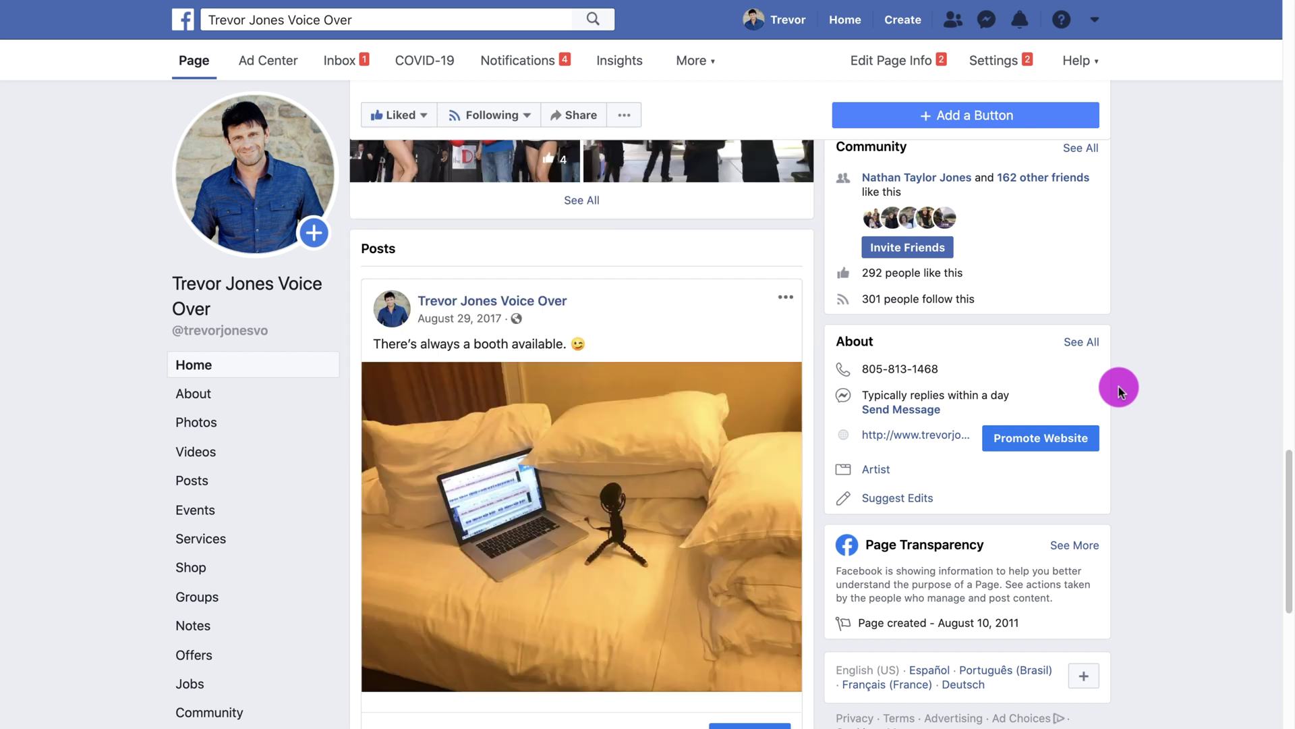
pyautogui.scroll(10, 1123, 390)
pyautogui.scroll(-10, 1123, 386)
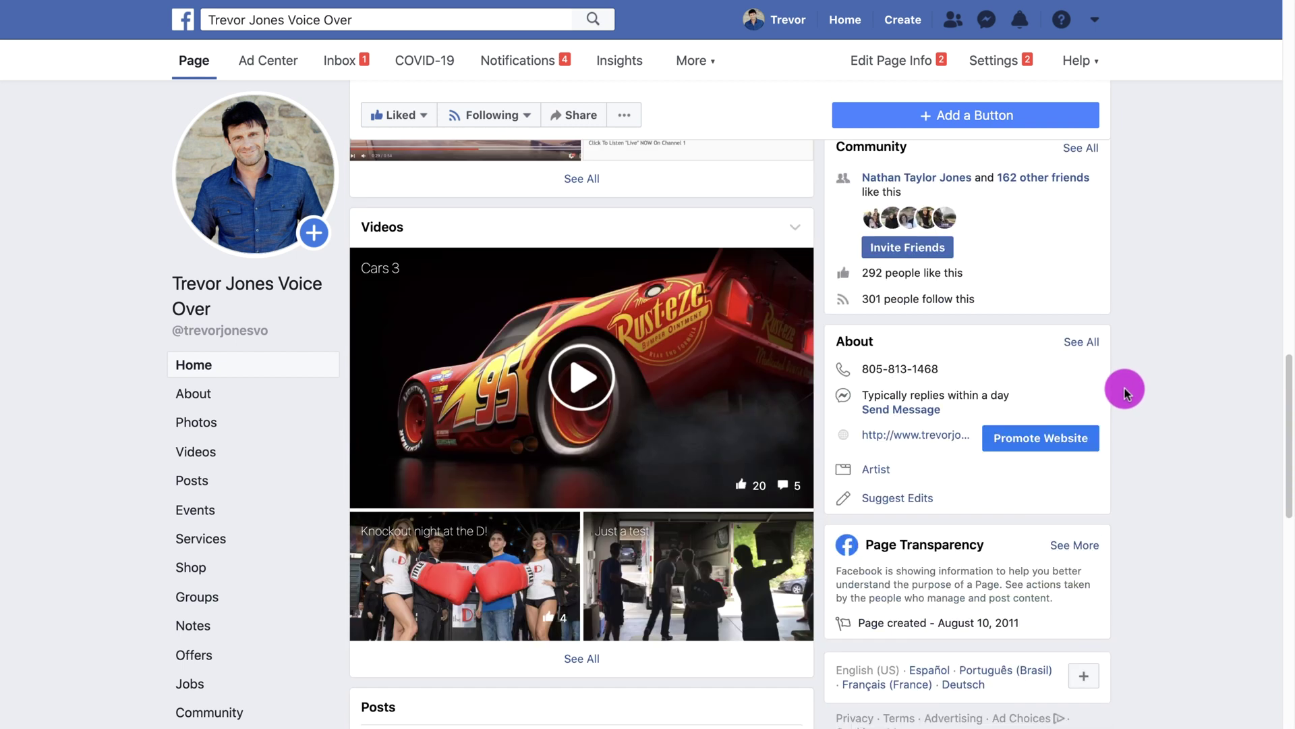
pyautogui.scroll(5, 1003, 385)
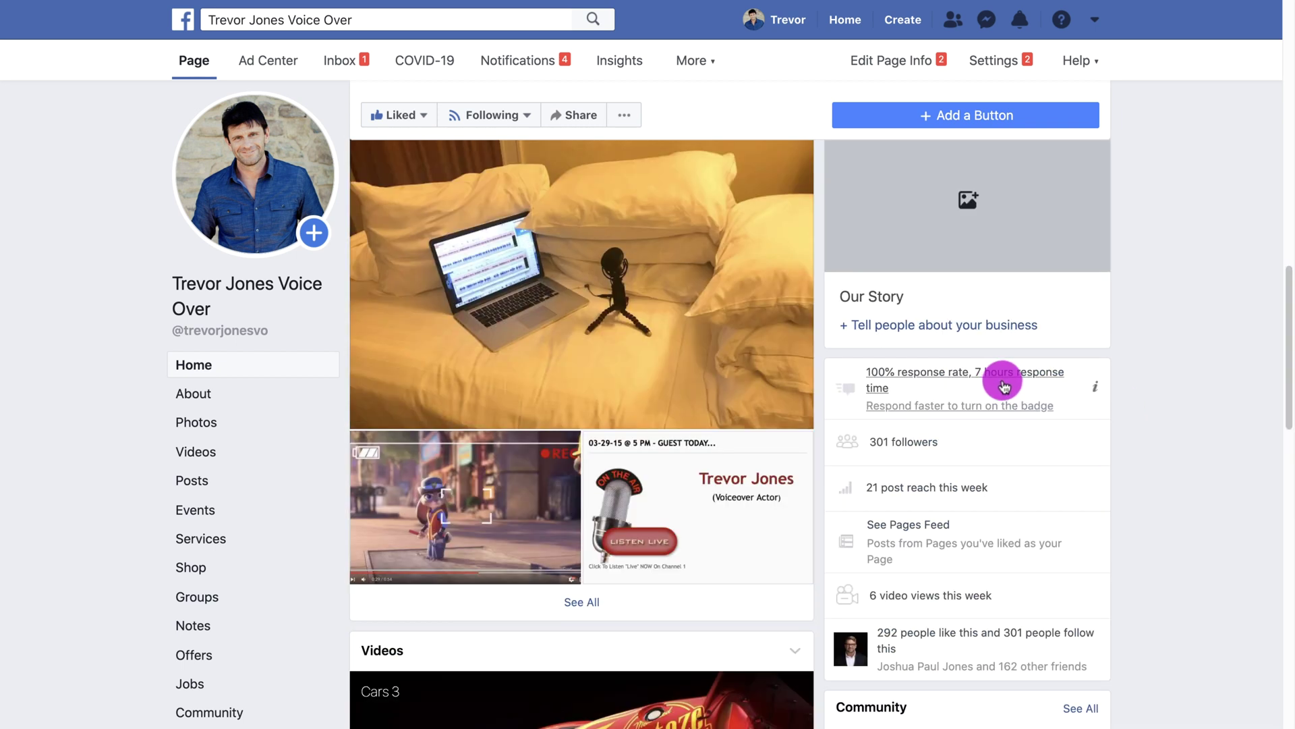